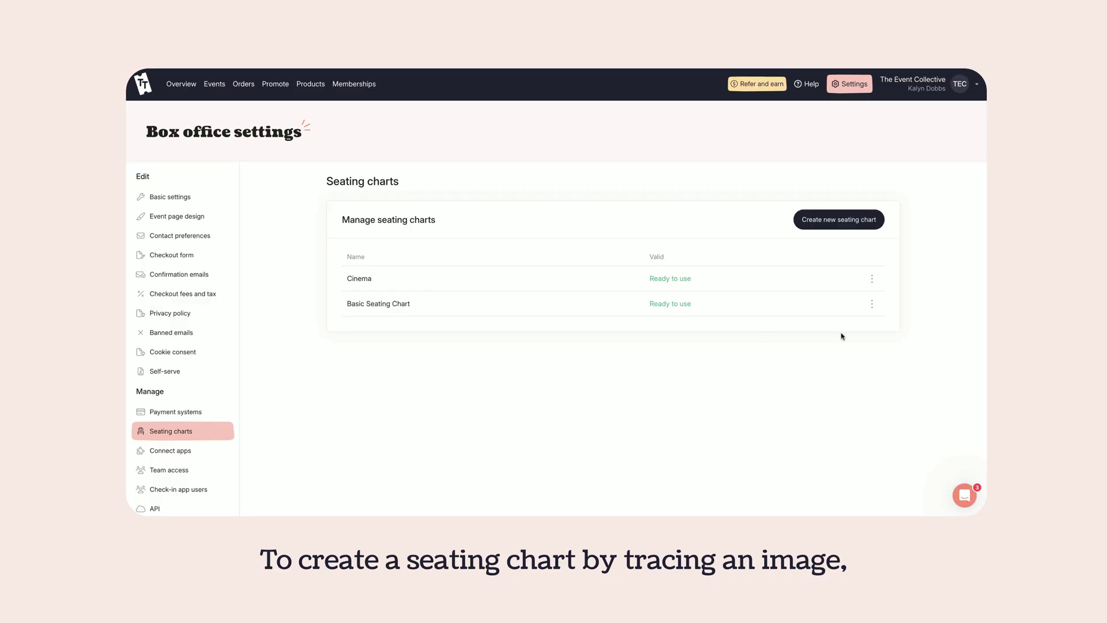
# Step: Create a new seating chart using the Simple chart type
pyautogui.click(845, 220)
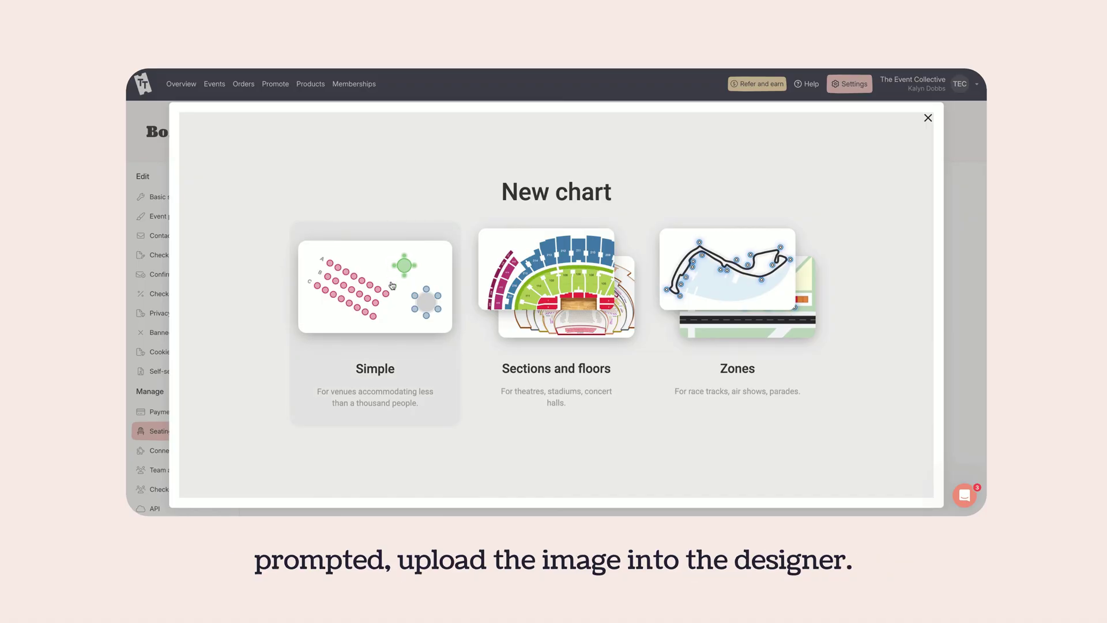
pyautogui.click(393, 286)
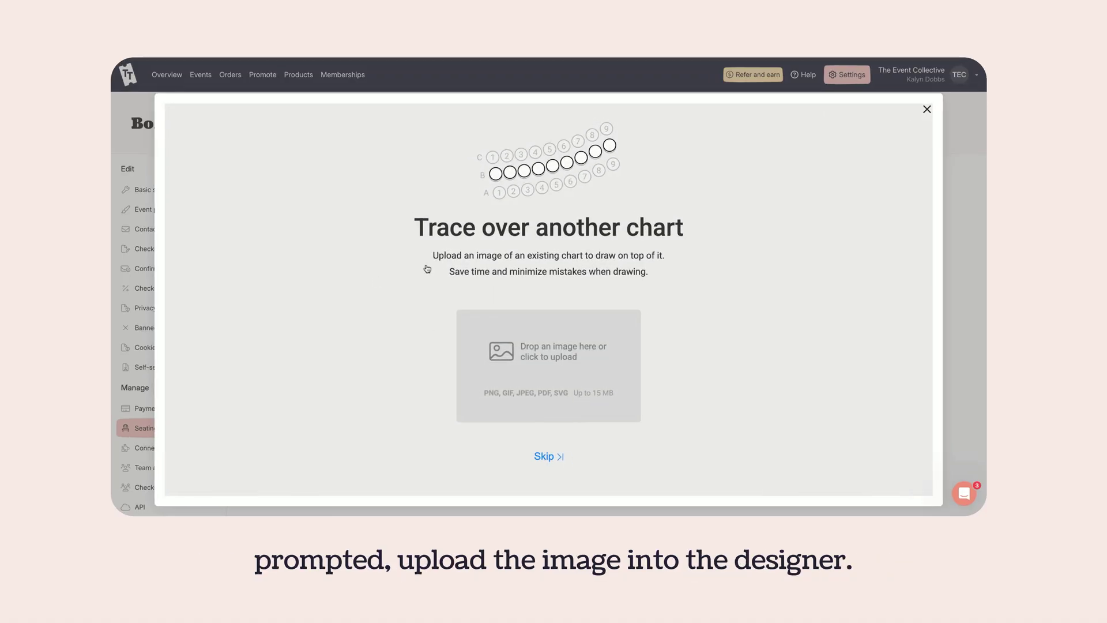
# Step: Upload the reference seating plan image to trace over
pyautogui.click(553, 337)
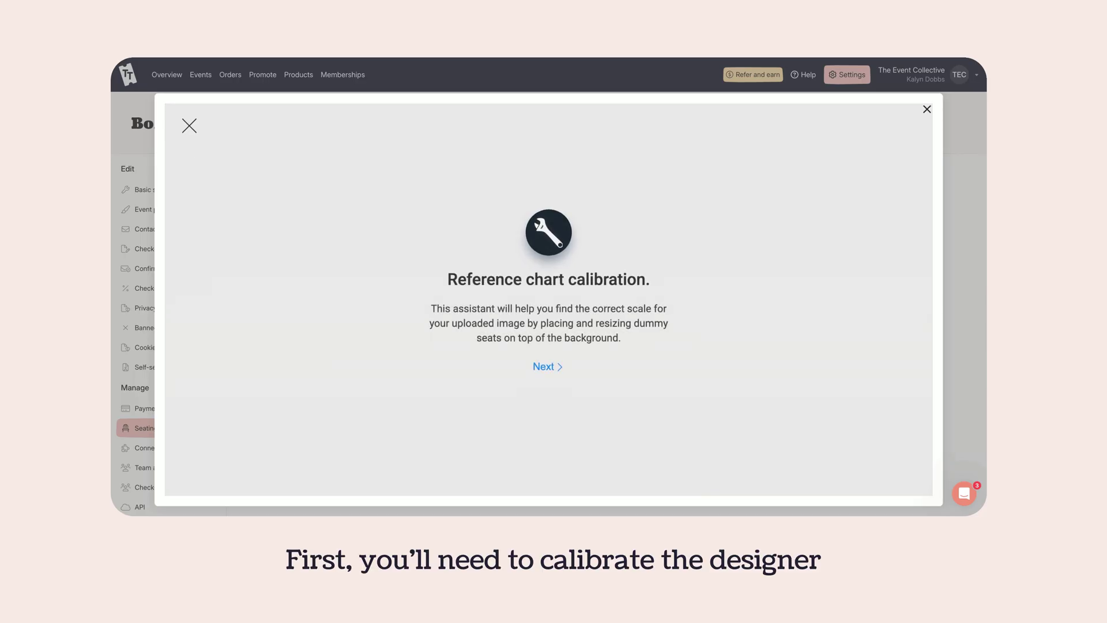
# Step: Start calibration, set the zoom to 200% then back to 100%, and advance to step 2
pyautogui.click(551, 370)
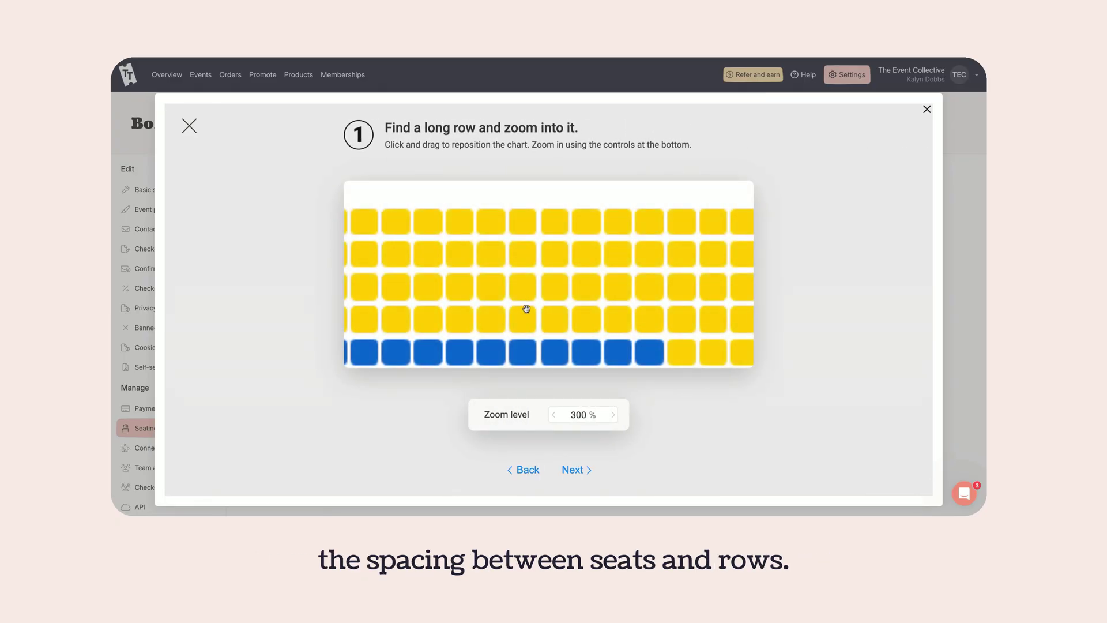
pyautogui.doubleClick(581, 415)
pyautogui.write('200')
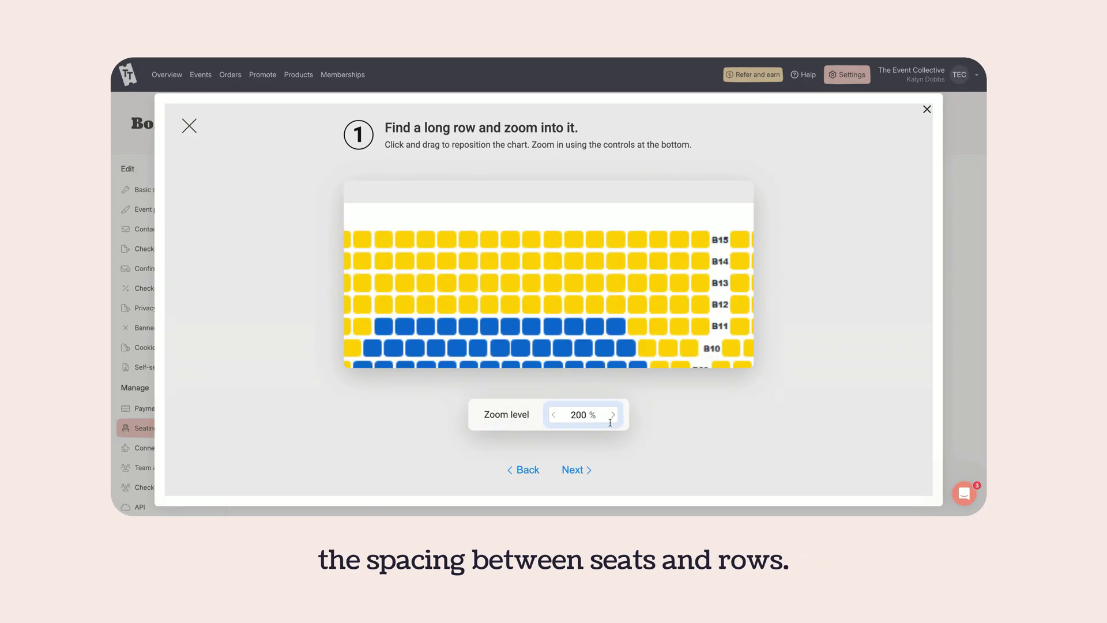
pyautogui.doubleClick(581, 416)
pyautogui.write('100')
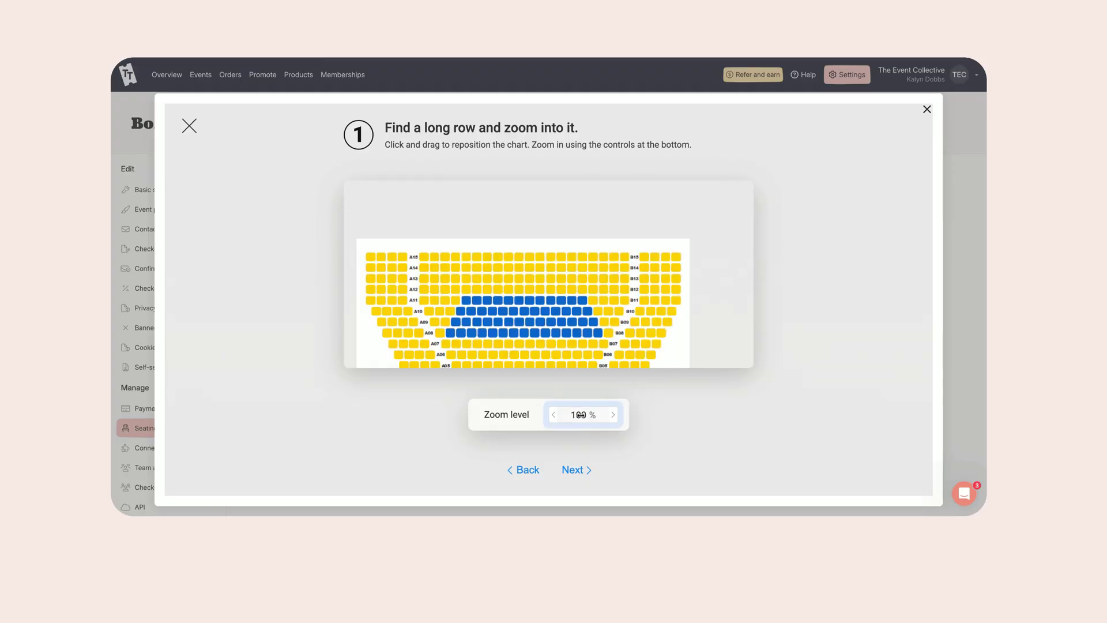
pyautogui.click(577, 470)
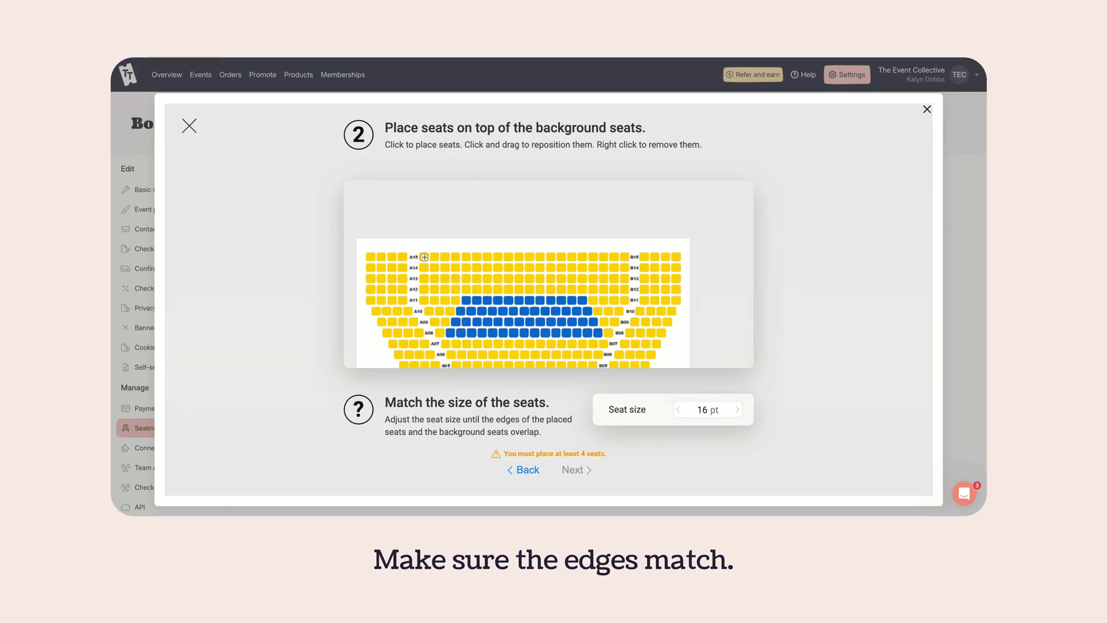
# Step: Place calibration seats along row A15, enlarge them, and confirm for a 15.6 pt seat size
pyautogui.click(425, 257)
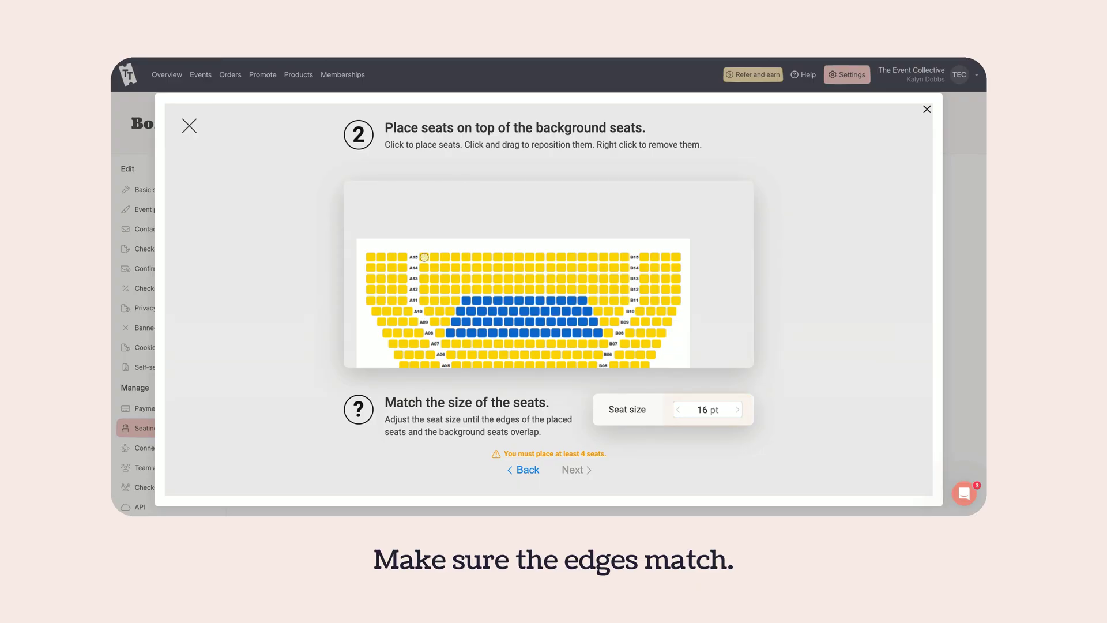
pyautogui.click(435, 257)
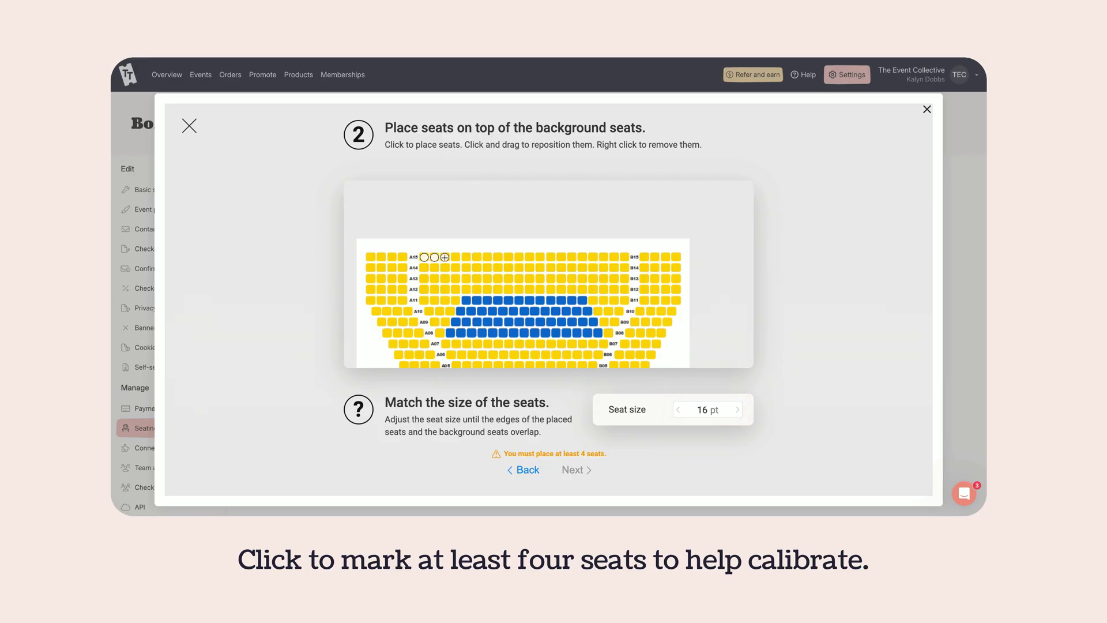
pyautogui.click(445, 257)
pyautogui.click(456, 256)
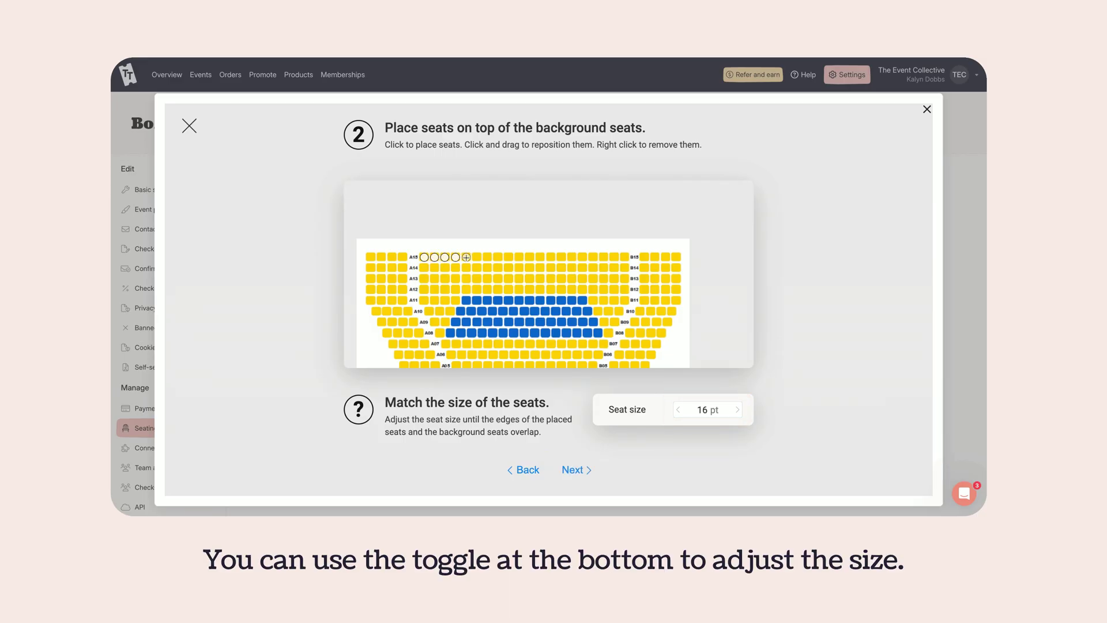
pyautogui.click(466, 257)
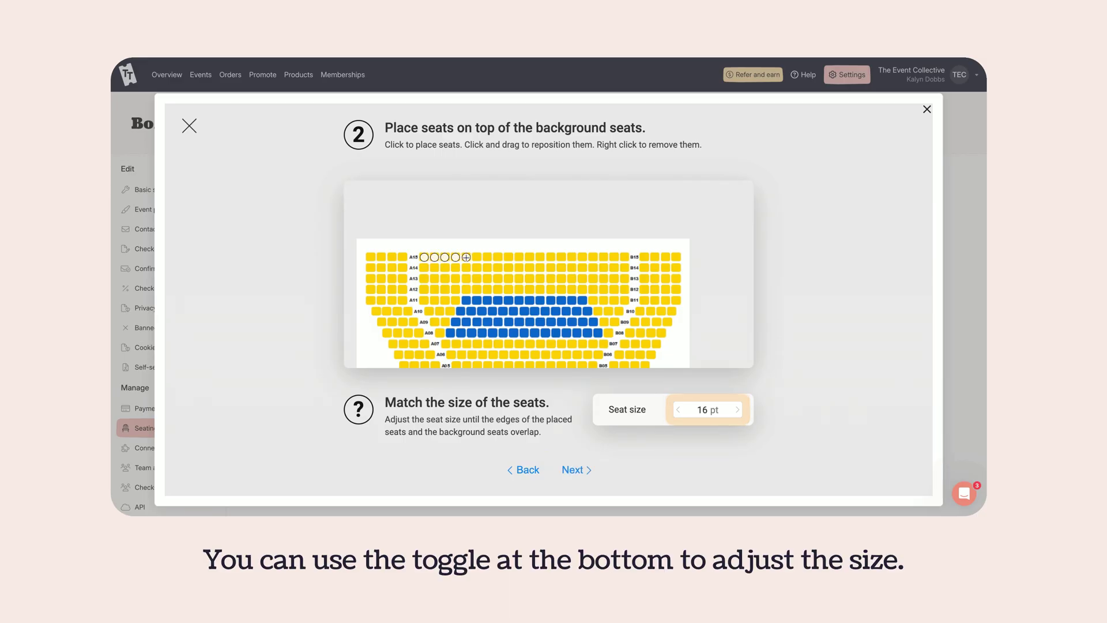
pyautogui.click(738, 410)
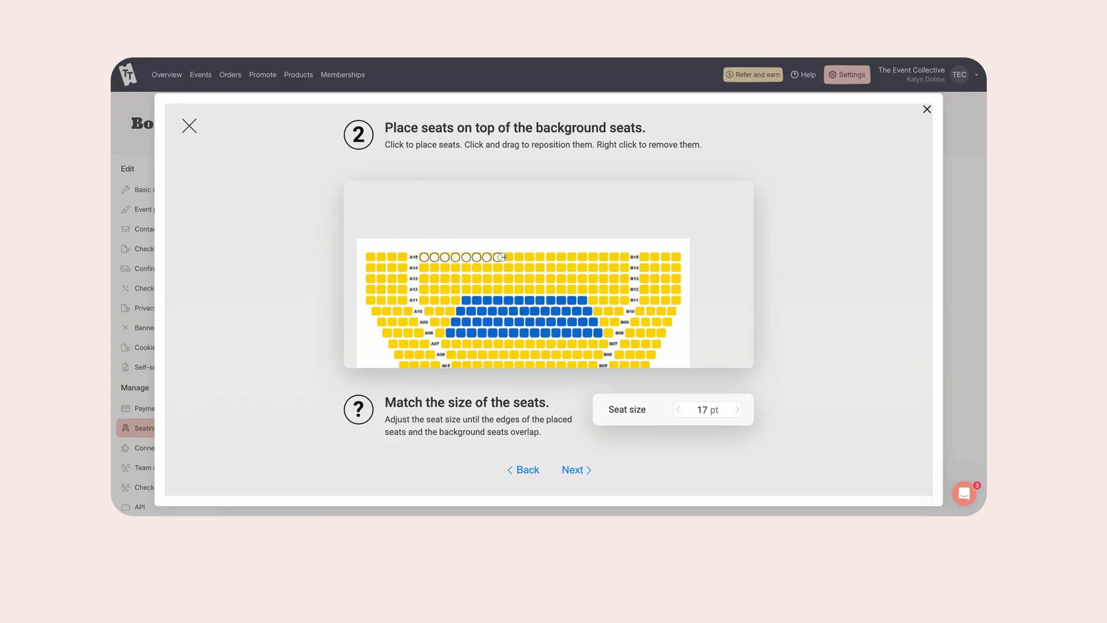
pyautogui.click(508, 256)
pyautogui.click(577, 468)
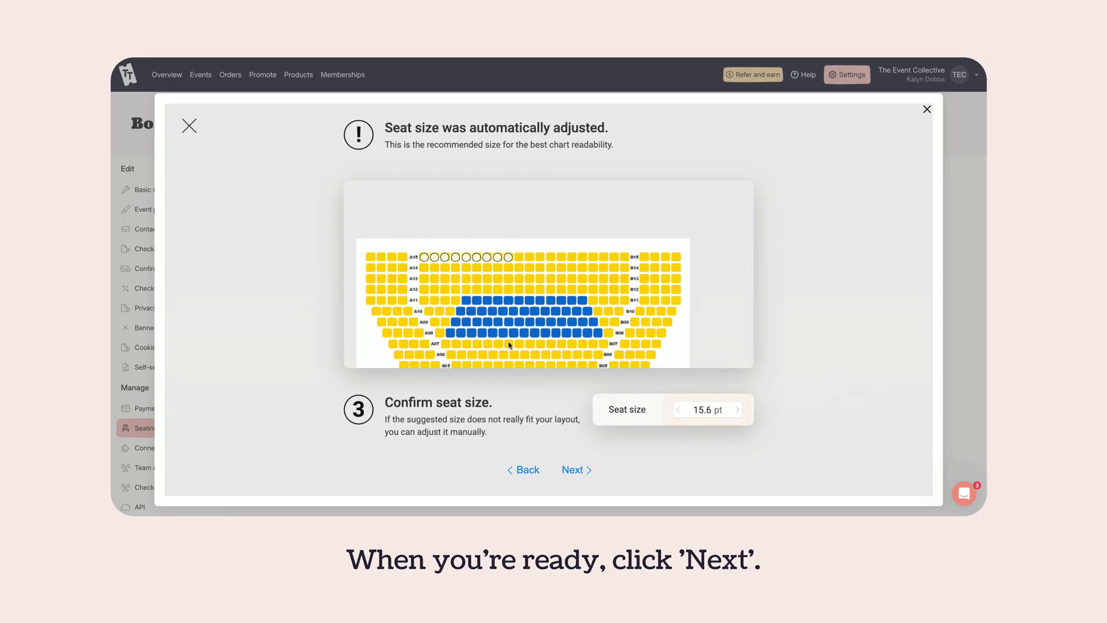
# Step: Accept the 15.6 pt seat size, align the duplicate row onto A14, and finish calibration
pyautogui.click(575, 472)
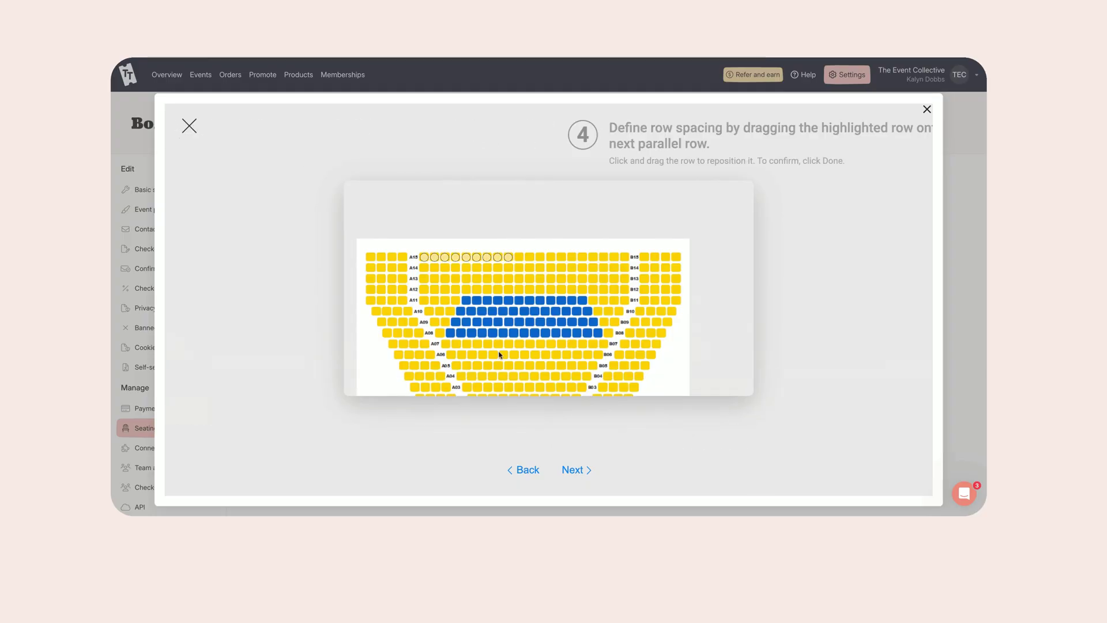
pyautogui.moveTo(450, 261); pyautogui.dragTo(434, 270)
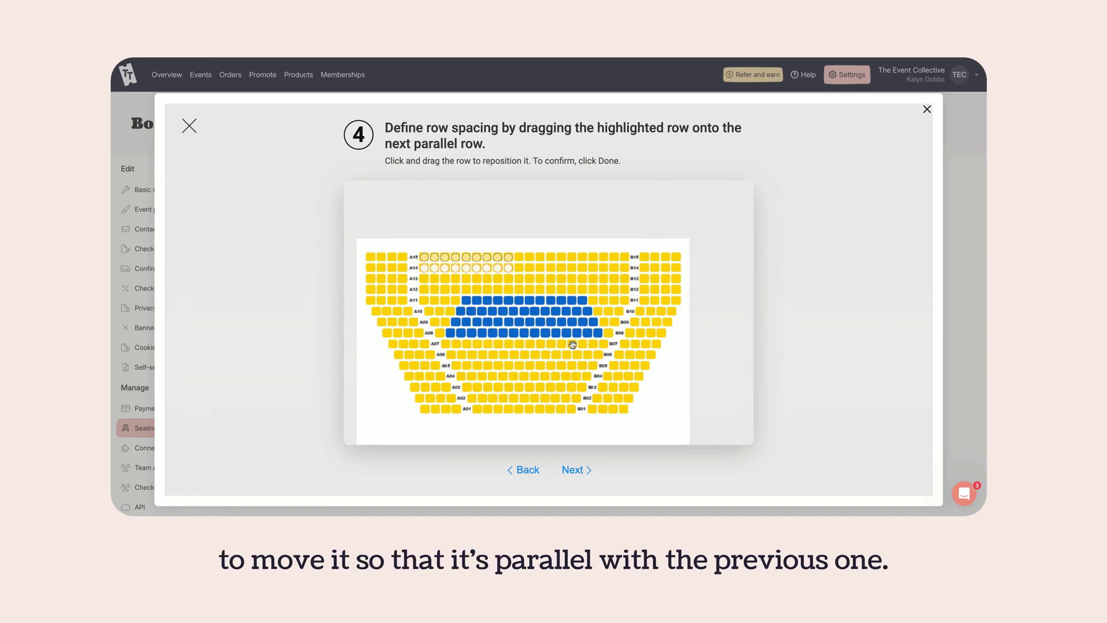
pyautogui.click(575, 470)
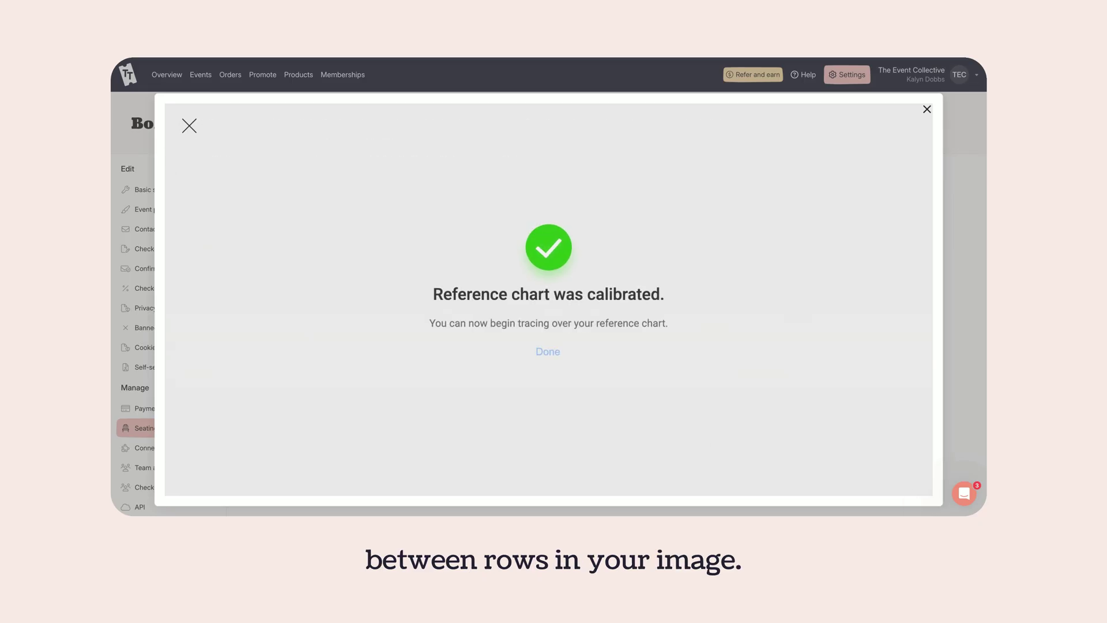
pyautogui.click(548, 352)
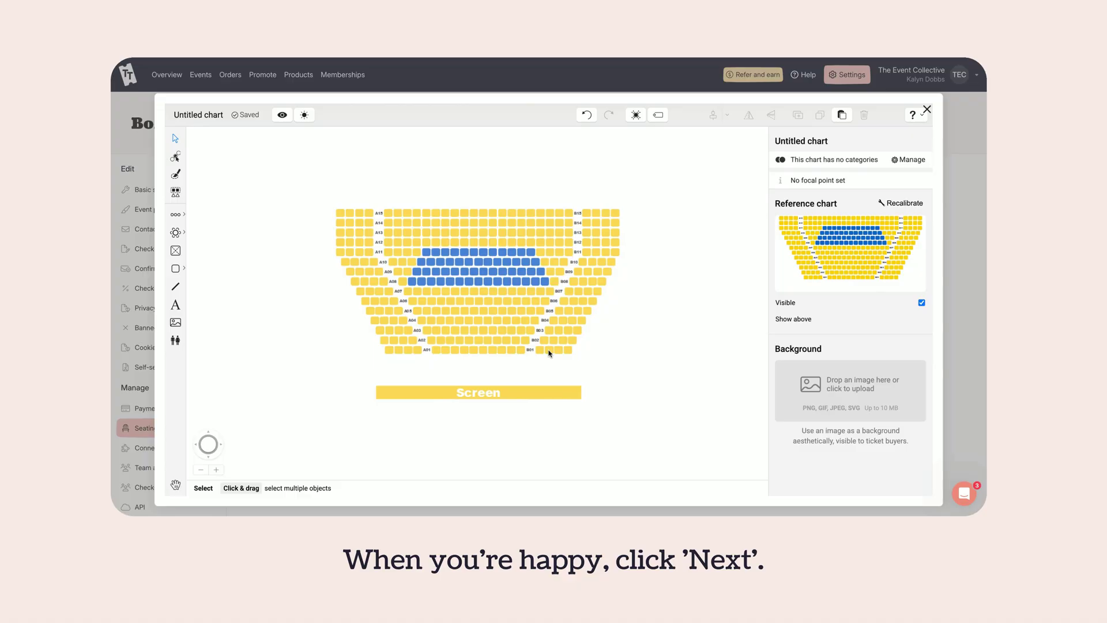
# Step: Draw 20-seat rows over rows A15 and A14 with the Row tool
pyautogui.click(176, 214)
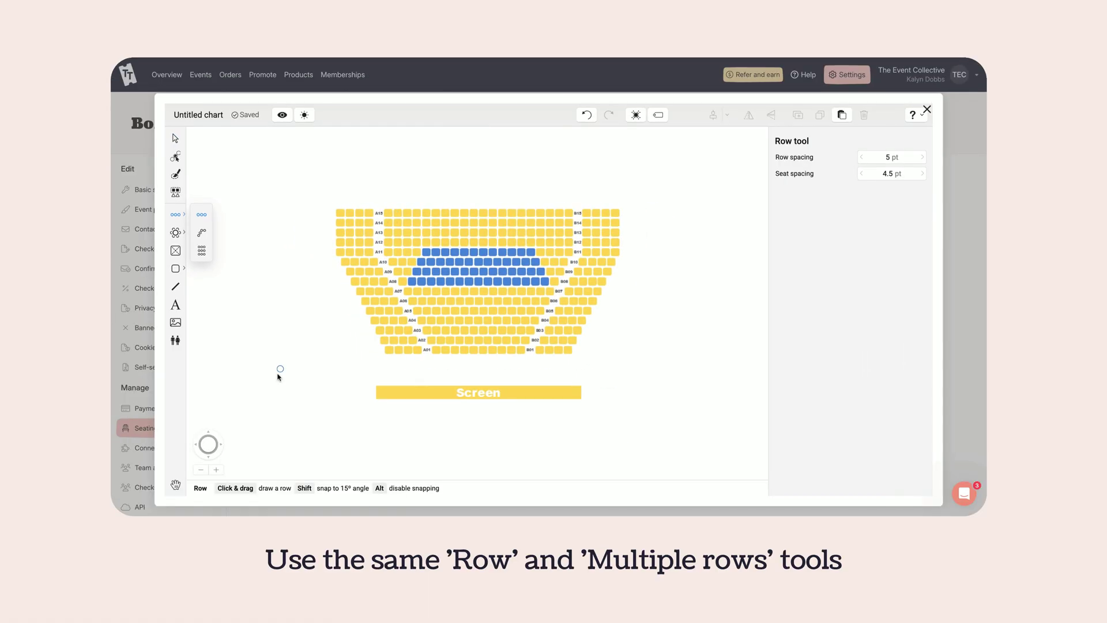
pyautogui.click(217, 471)
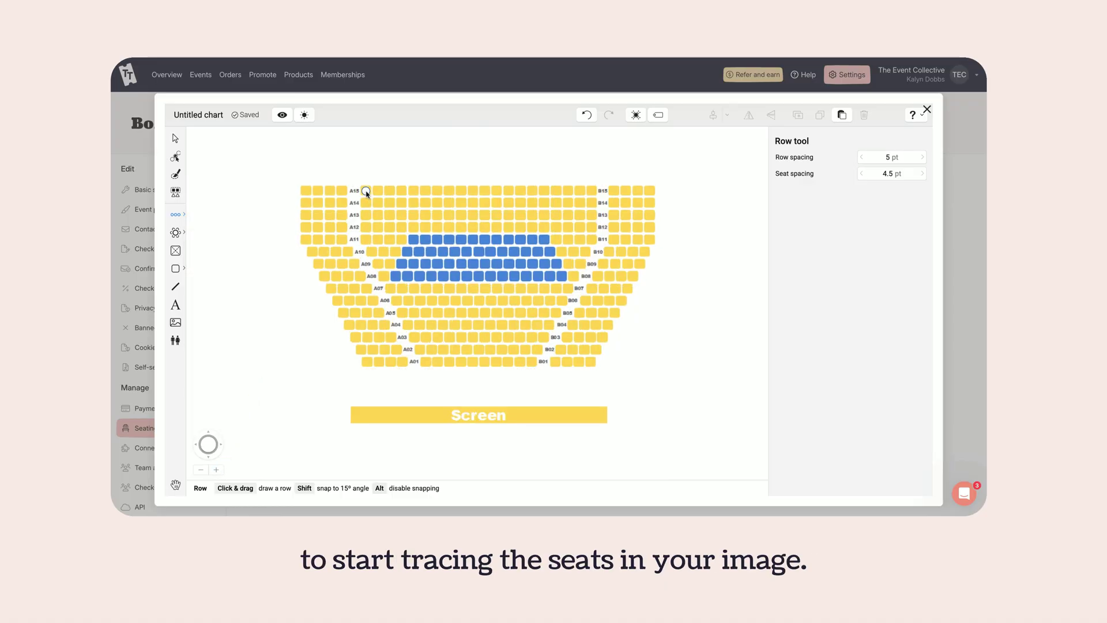
pyautogui.moveTo(367, 191); pyautogui.dragTo(592, 190)
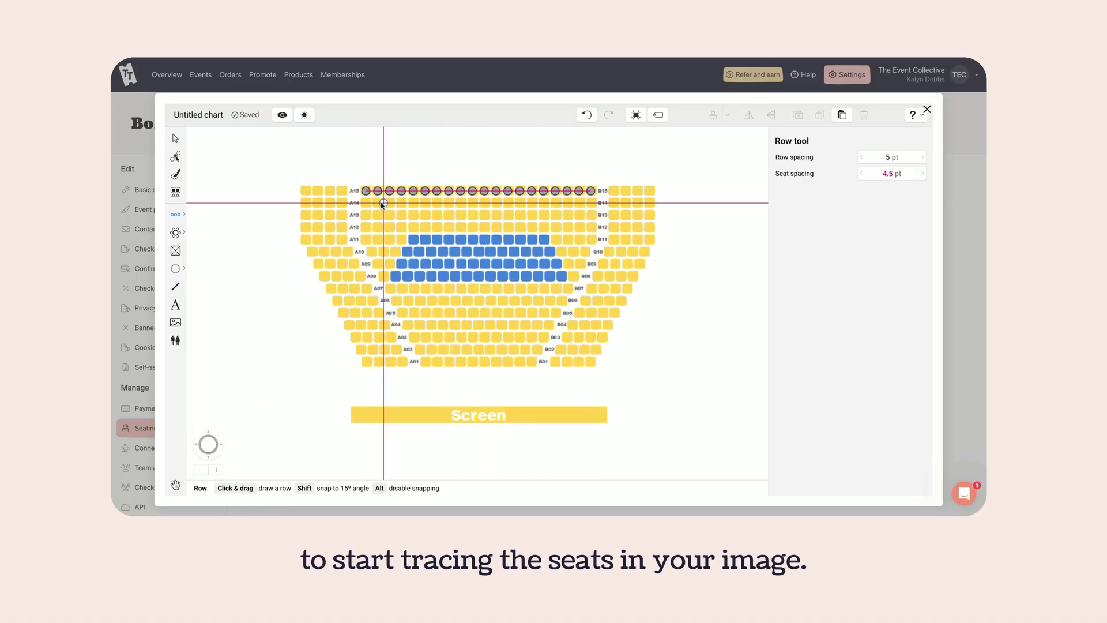
pyautogui.moveTo(366, 203); pyautogui.dragTo(591, 203)
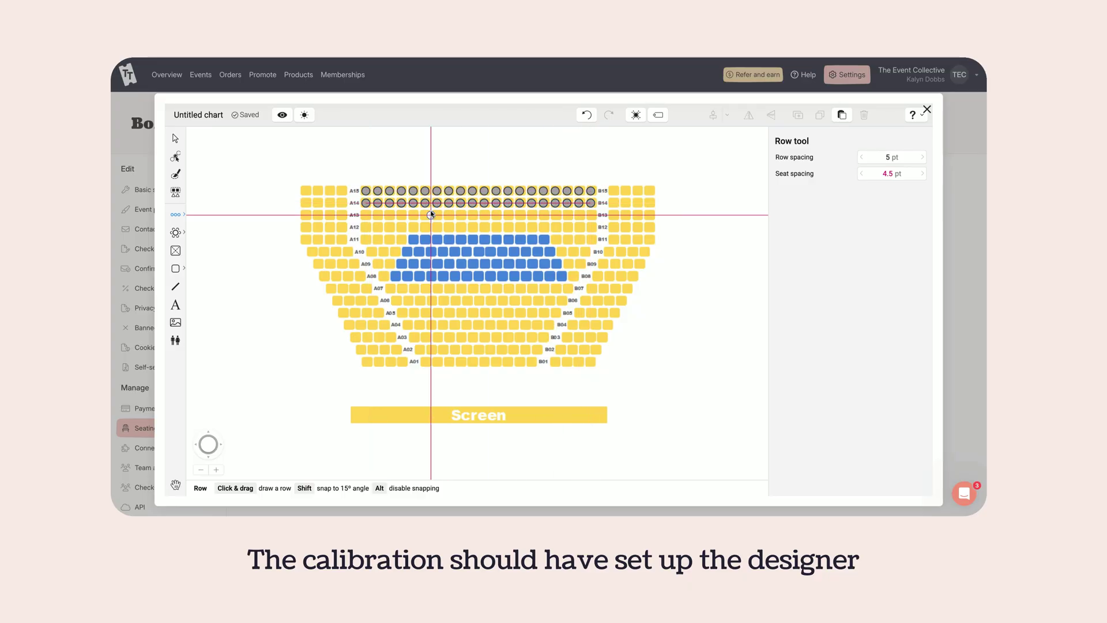
# Step: Use Multiple rows to draw 20-seat rows over A13, A12 and A11
pyautogui.click(176, 215)
pyautogui.click(203, 254)
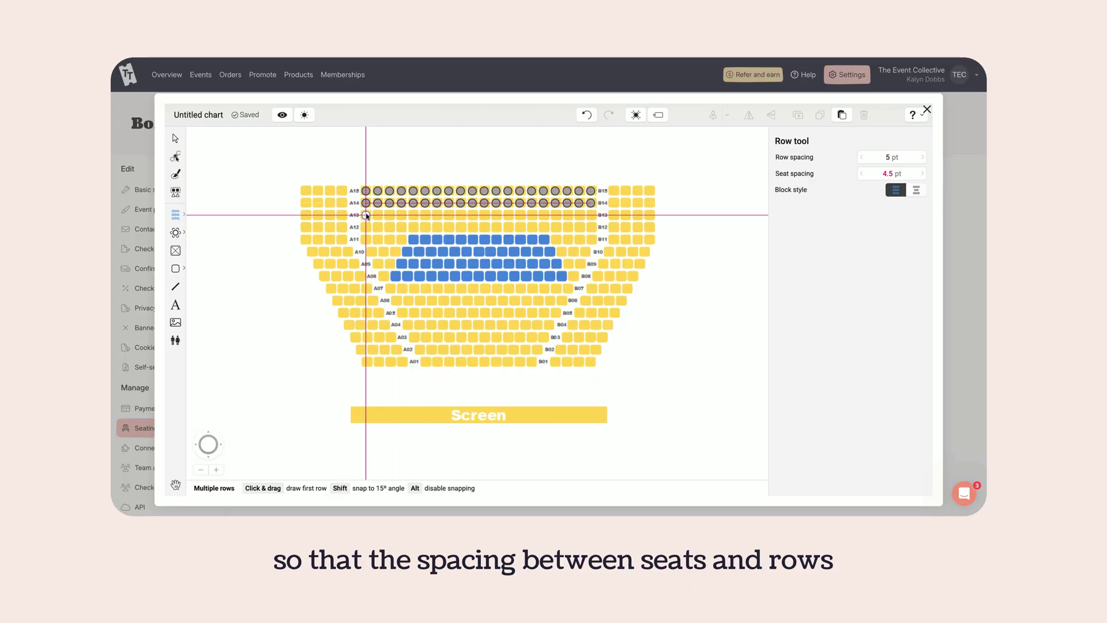
pyautogui.moveTo(366, 215); pyautogui.dragTo(592, 215)
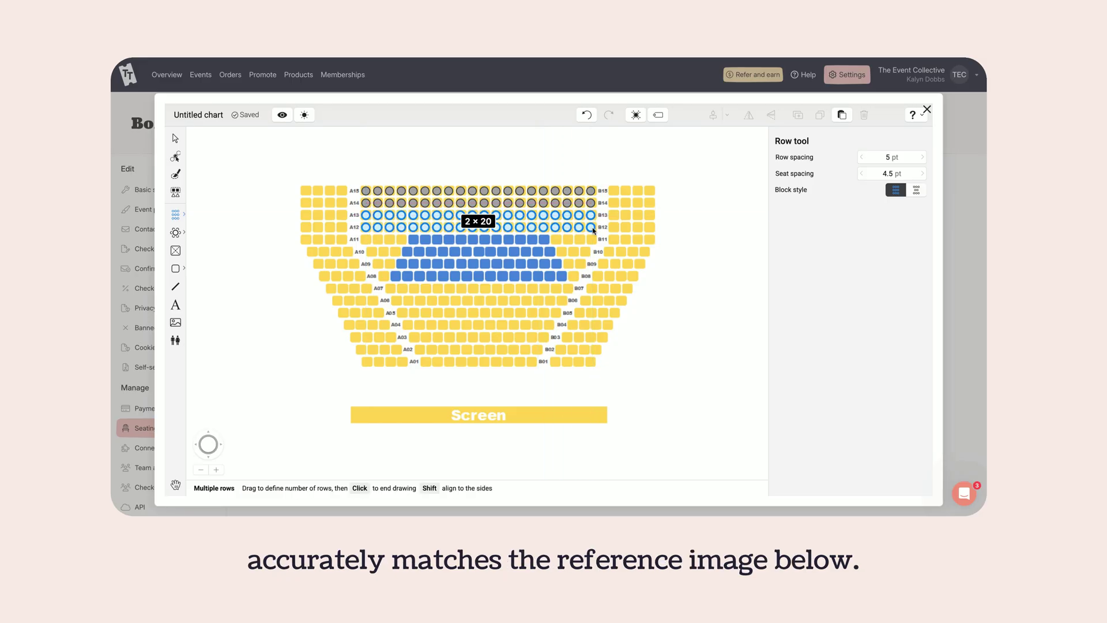
pyautogui.click(594, 230)
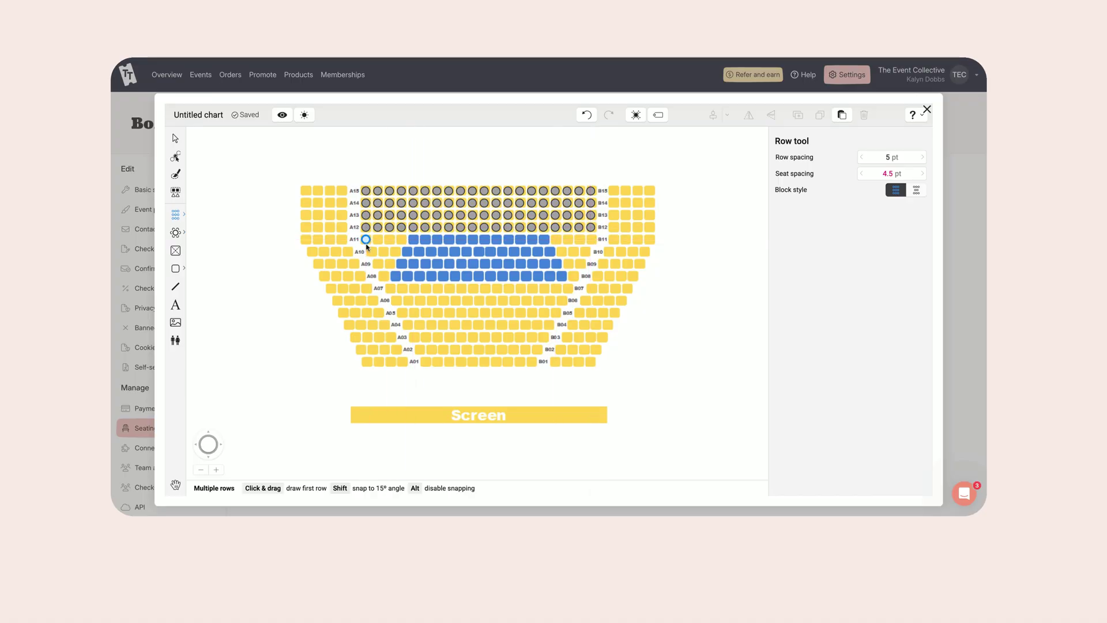
pyautogui.moveTo(366, 240); pyautogui.dragTo(593, 239)
pyautogui.click(535, 191)
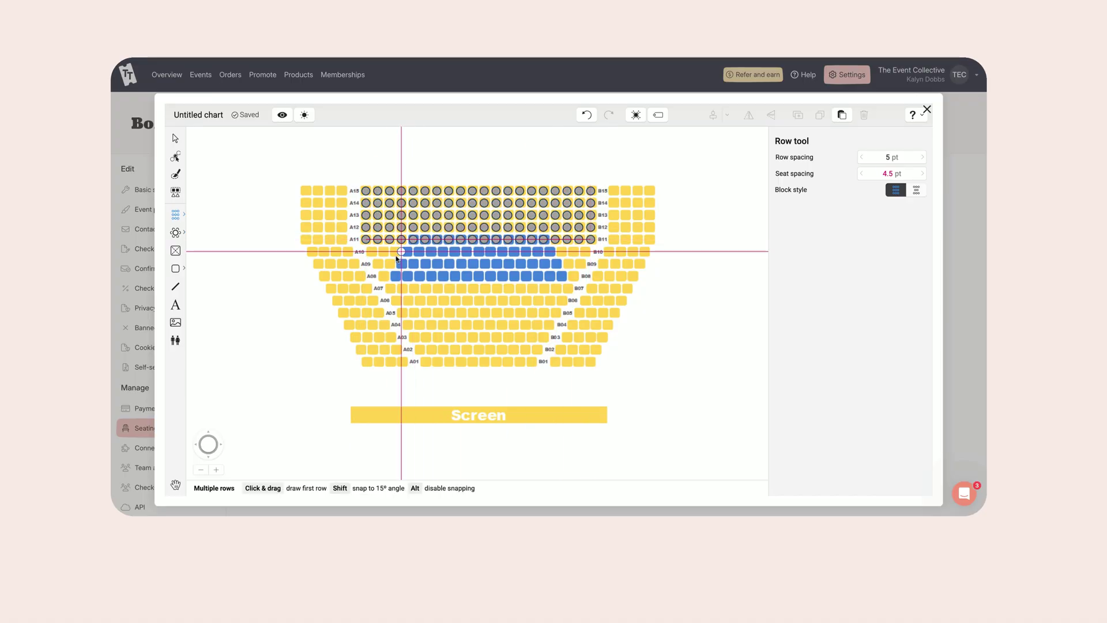
pyautogui.click(201, 214)
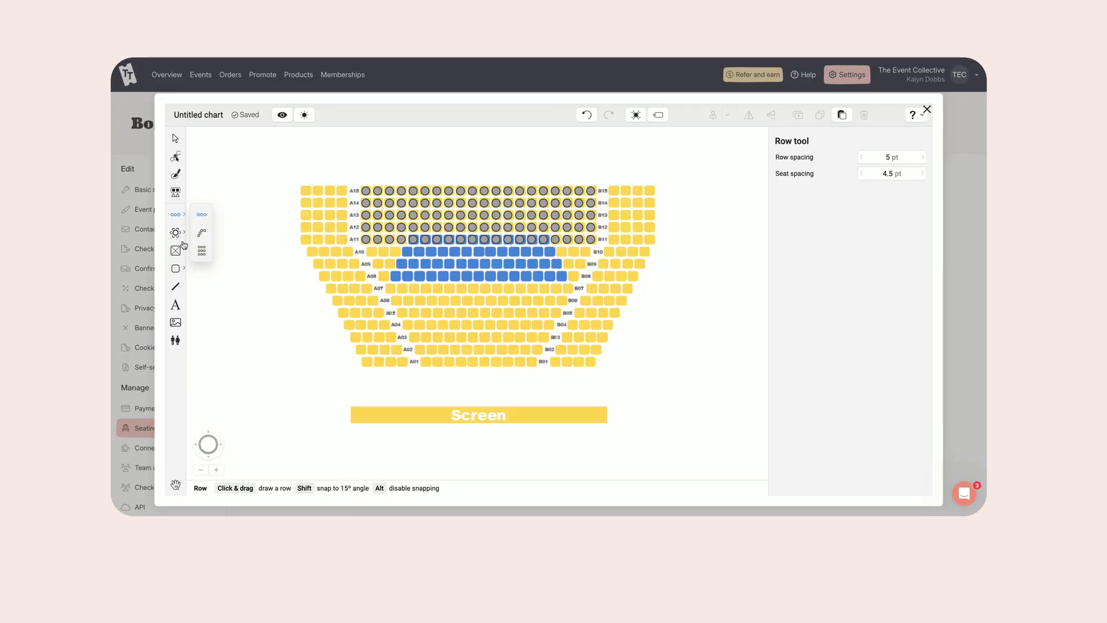
# Step: Draw a four-seat left-side block covering rows A15 to A11
pyautogui.click(201, 250)
pyautogui.moveTo(306, 191); pyautogui.dragTo(341, 191)
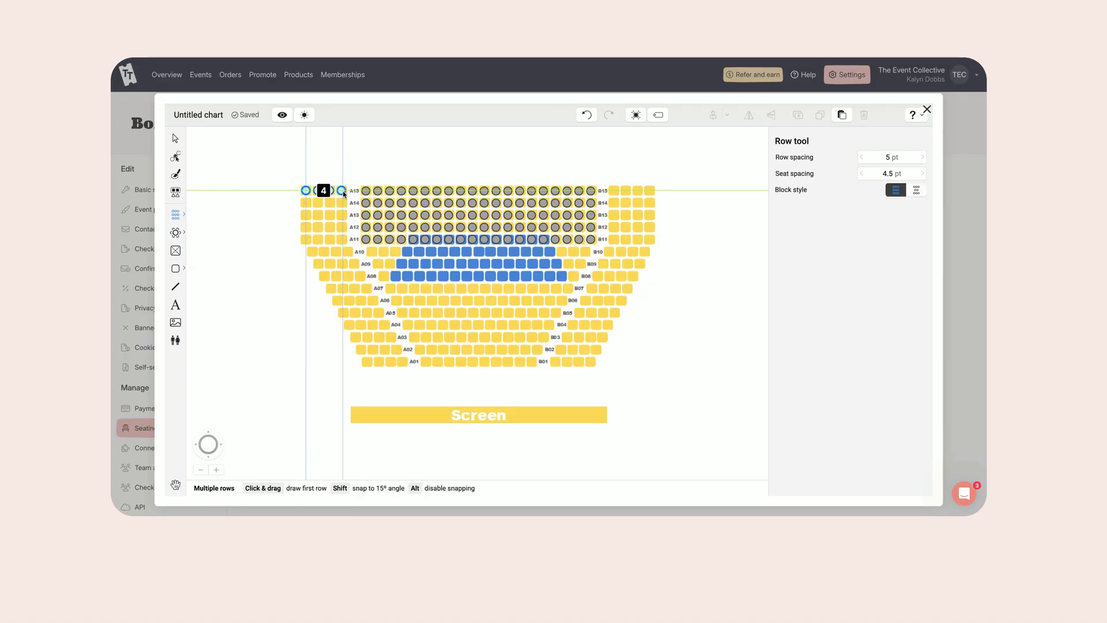
pyautogui.click(343, 243)
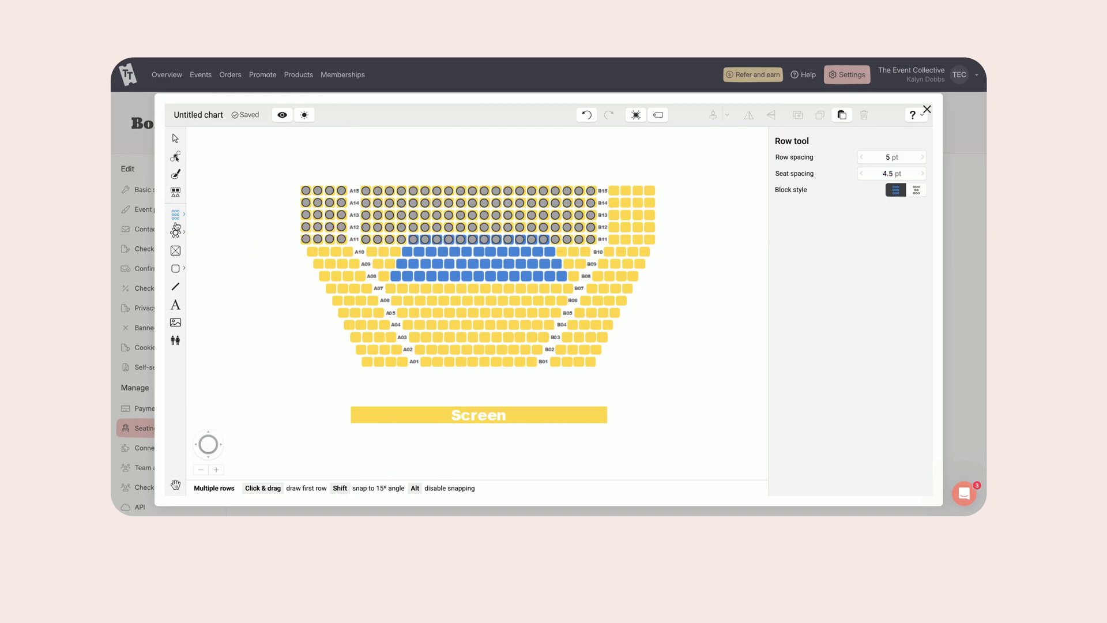
# Step: Draw the remaining rows A10 through A01, then select the left-hand block of rows
pyautogui.click(201, 214)
pyautogui.moveTo(312, 252)
pyautogui.mouseDown()
pyautogui.moveTo(347, 252)
pyautogui.moveTo(367, 288)
pyautogui.mouseUp()
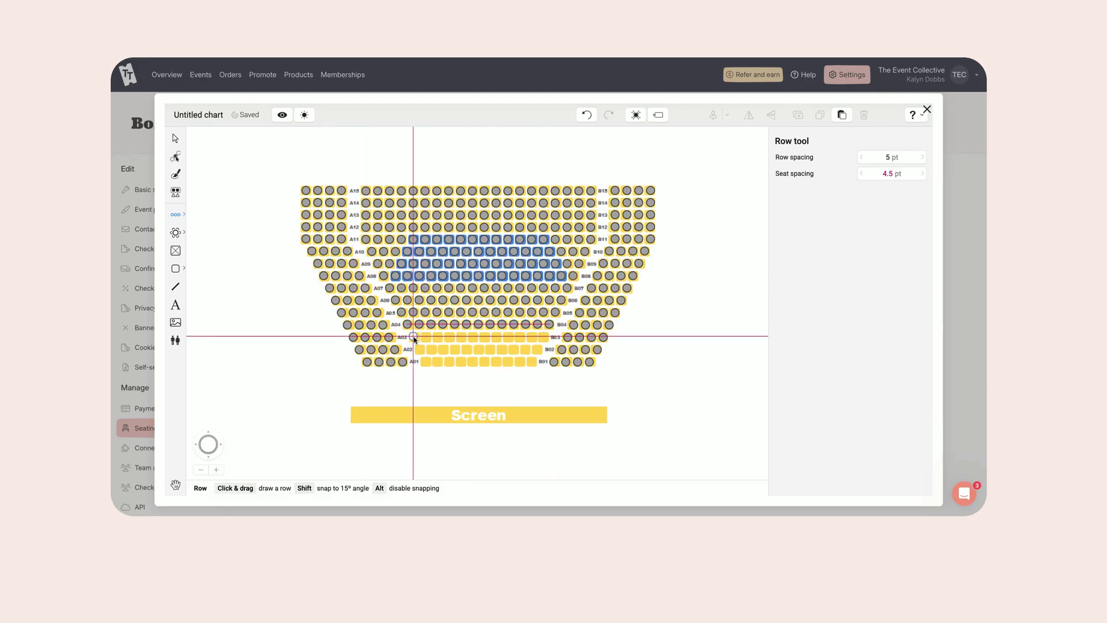
pyautogui.moveTo(413, 336)
pyautogui.mouseDown()
pyautogui.moveTo(544, 337)
pyautogui.moveTo(539, 349)
pyautogui.mouseUp()
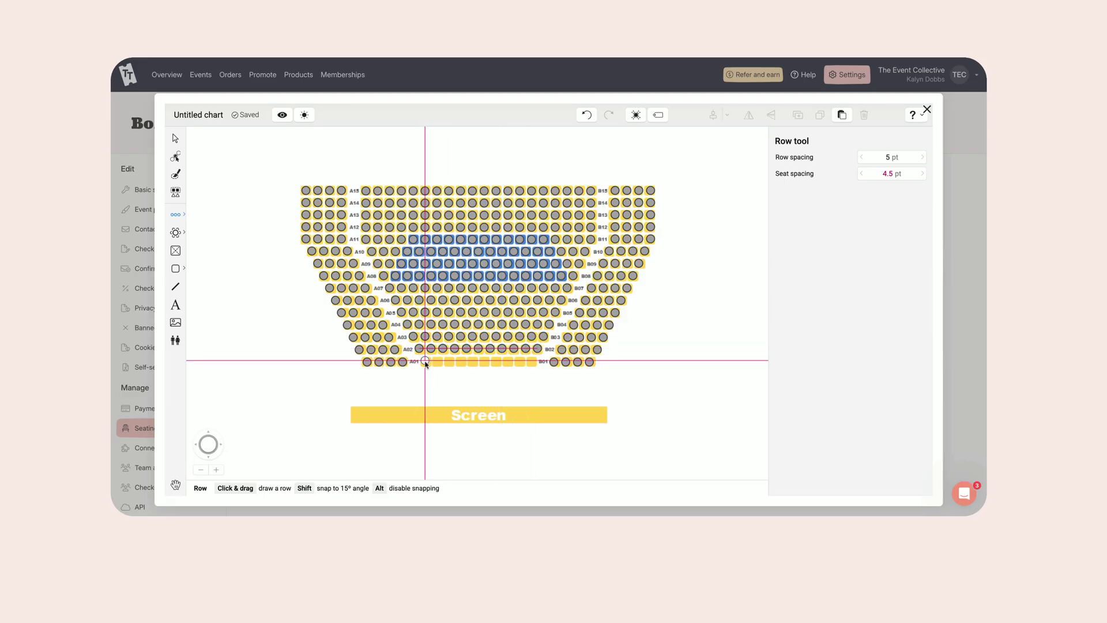
pyautogui.moveTo(425, 362); pyautogui.dragTo(538, 361)
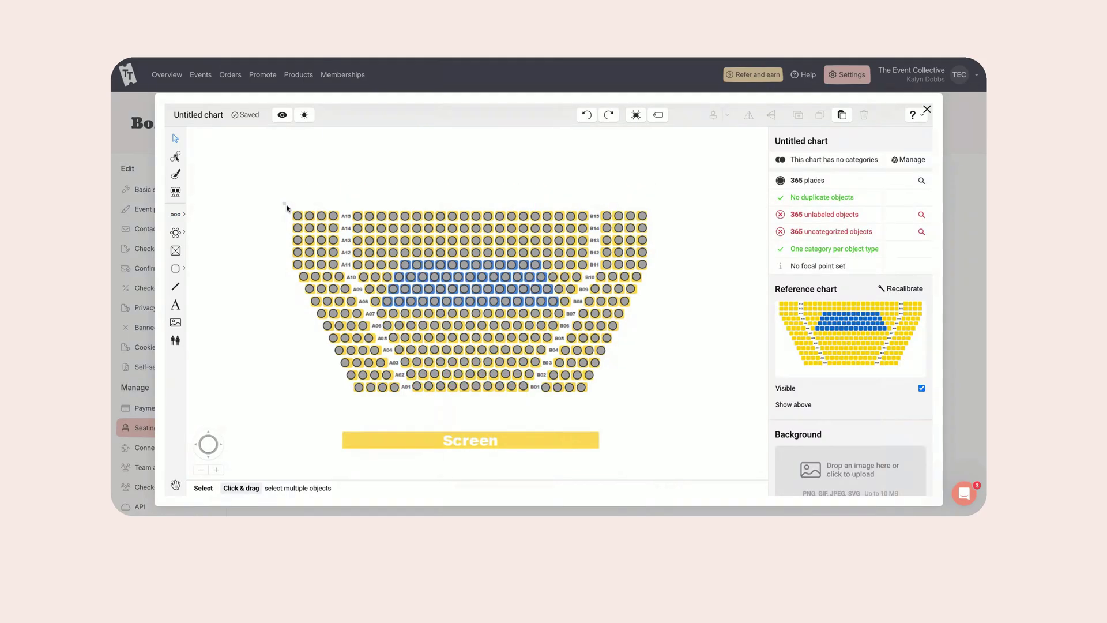
pyautogui.moveTo(284, 208); pyautogui.dragTo(399, 398)
# Step: Label the left-block seats 1, 2, 3 with reversed row lettering so A is at the front
pyautogui.scroll(-2, 853, 323)
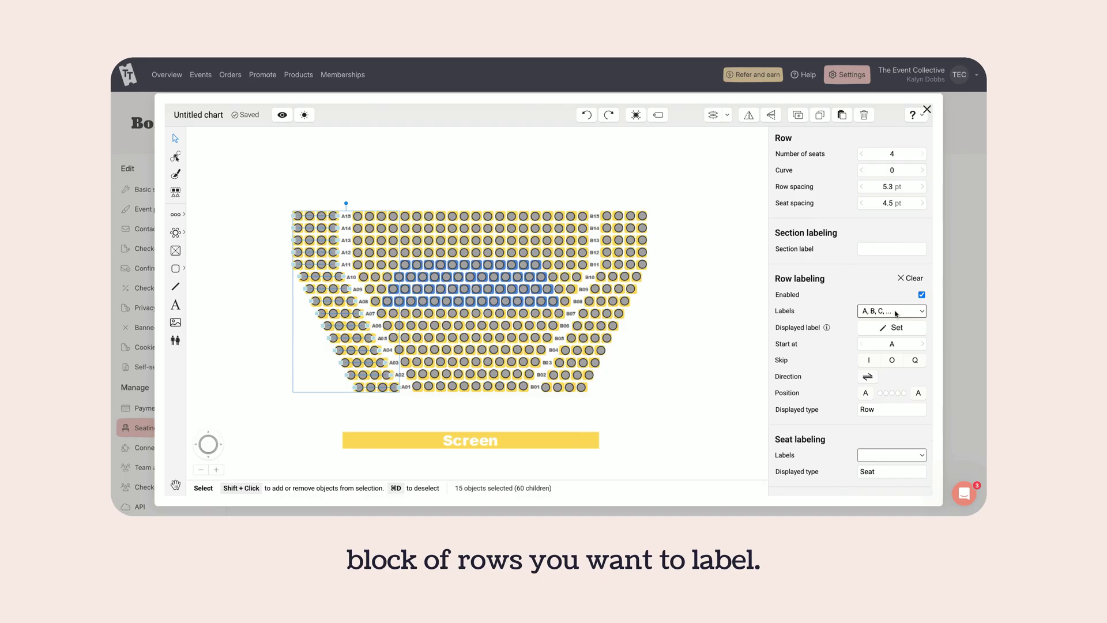
pyautogui.scroll(-1, 889, 375)
pyautogui.click(885, 430)
pyautogui.click(885, 443)
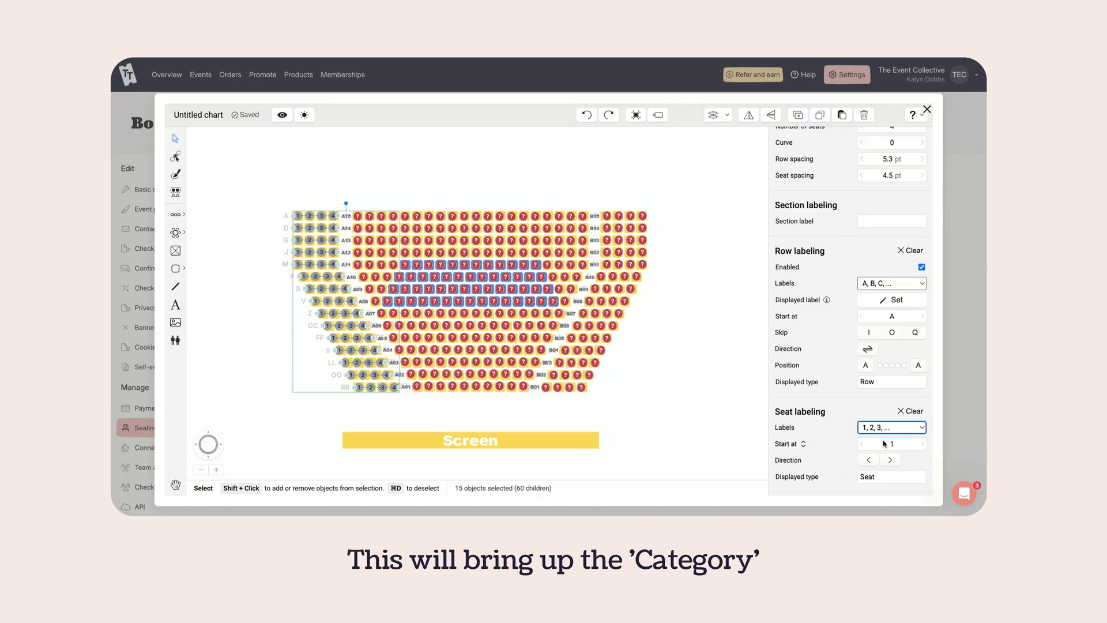
pyautogui.click(869, 349)
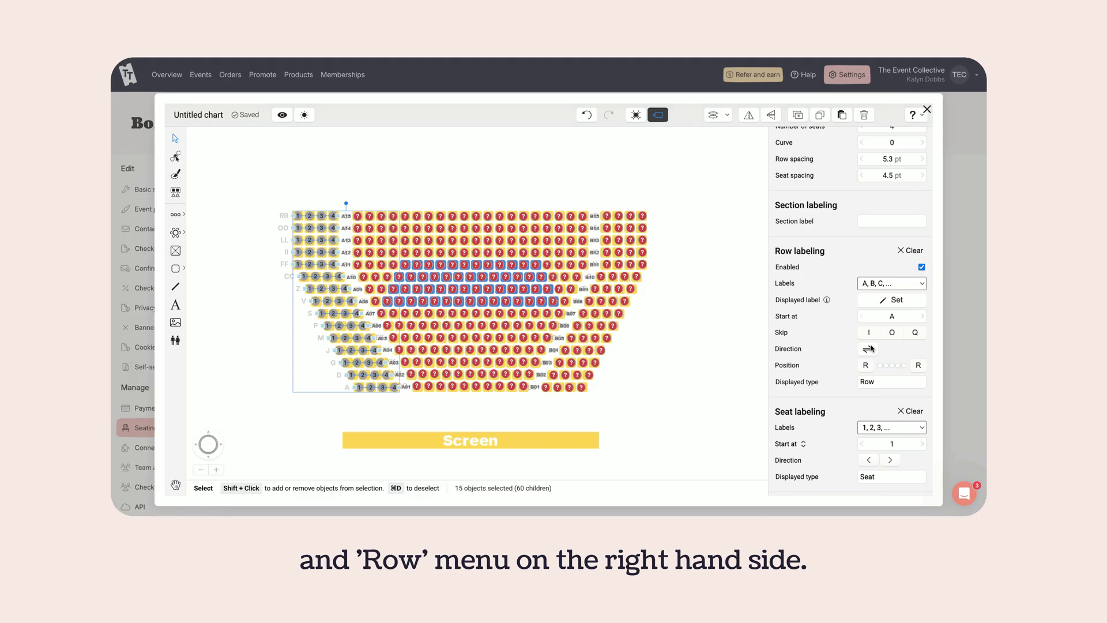
pyautogui.click(714, 264)
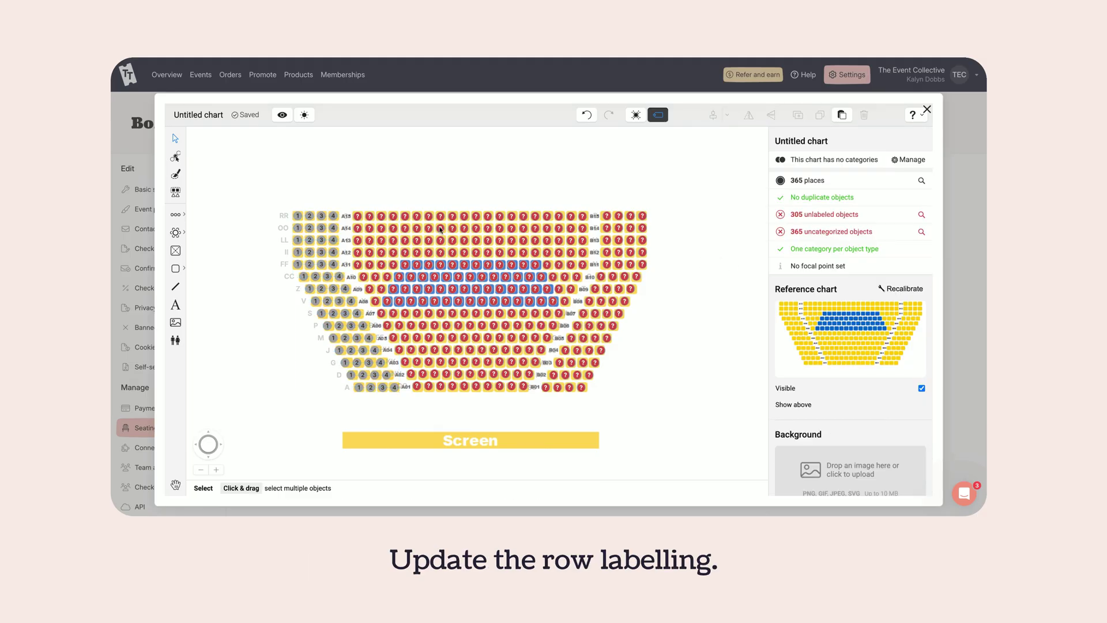
# Step: Number the centre-block seats starting at 5 with reversed row lettering
pyautogui.moveTo(363, 198); pyautogui.dragTo(533, 387)
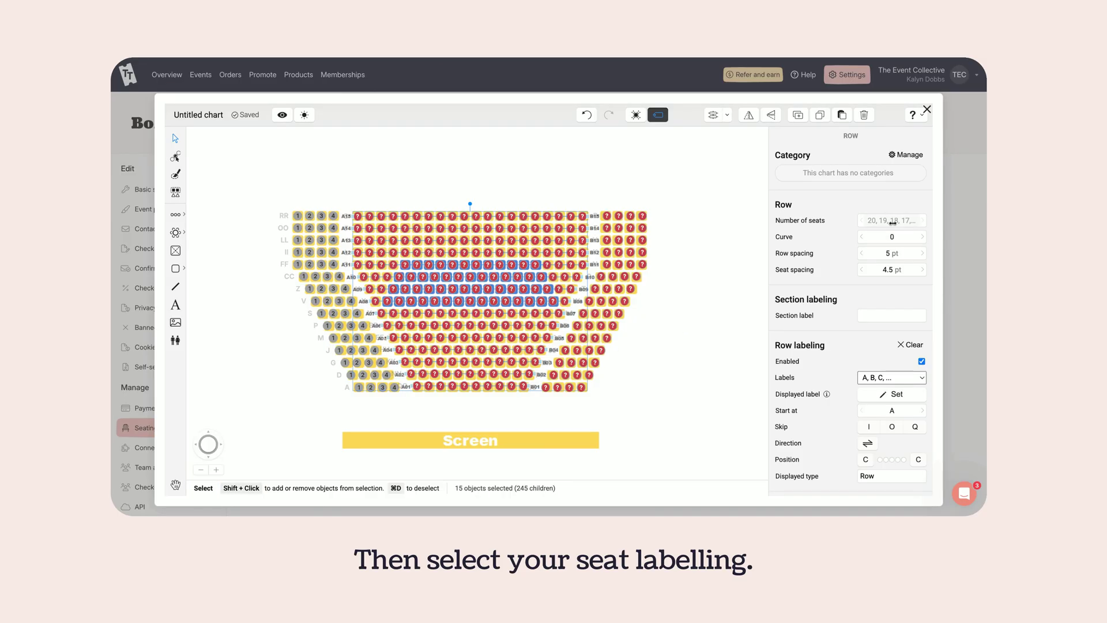
pyautogui.scroll(-3, 876, 369)
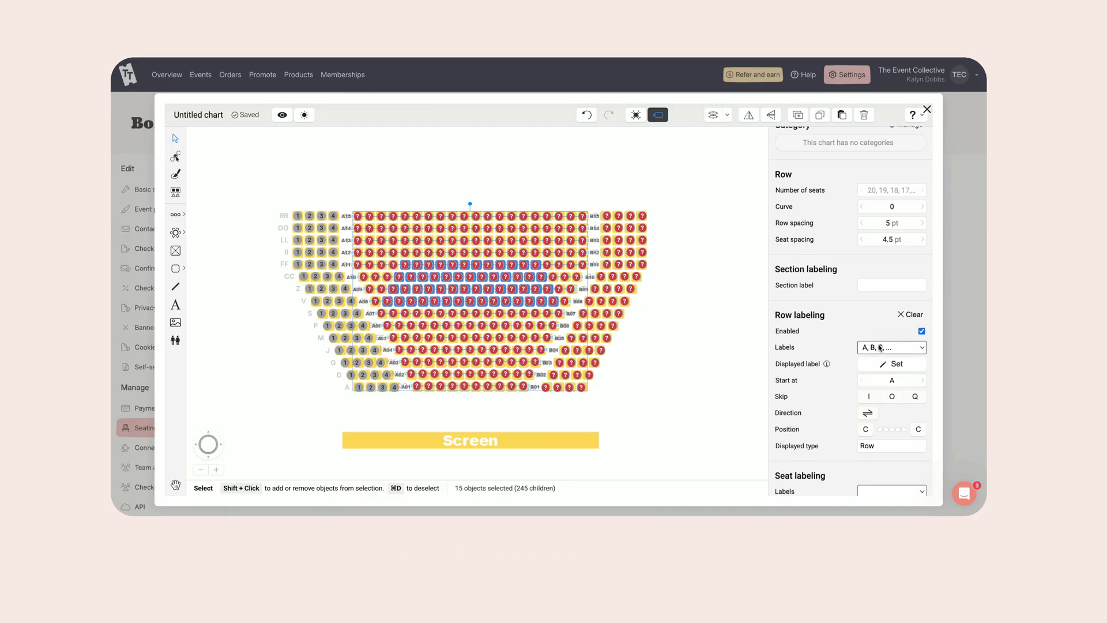
pyautogui.click(875, 426)
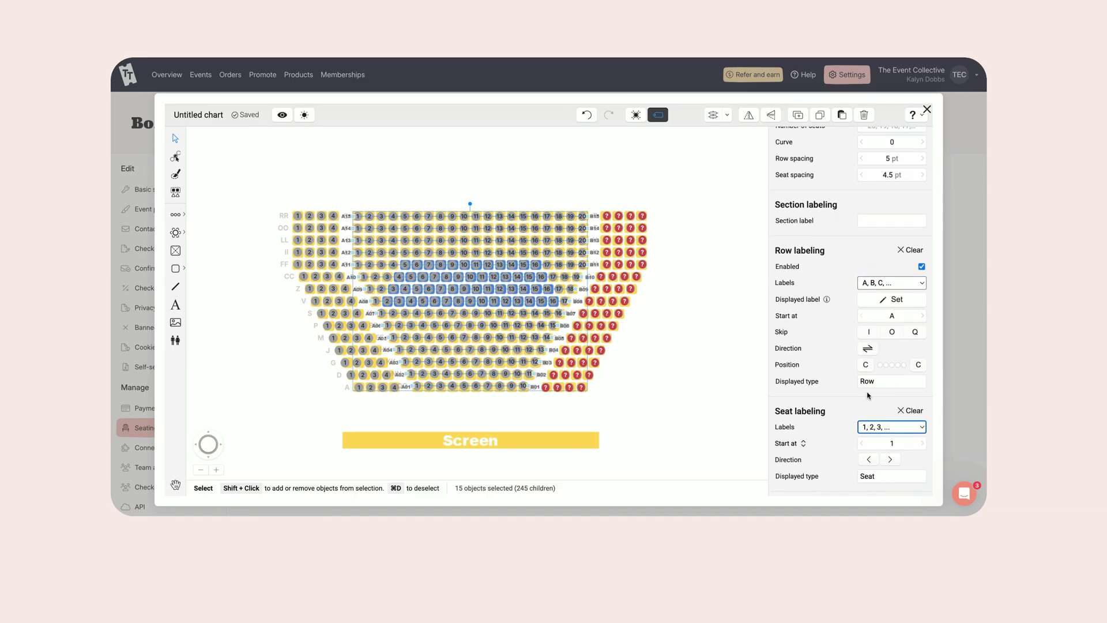
pyautogui.click(869, 350)
pyautogui.scroll(-1, 894, 346)
pyautogui.doubleClick(912, 418)
pyautogui.write('5')
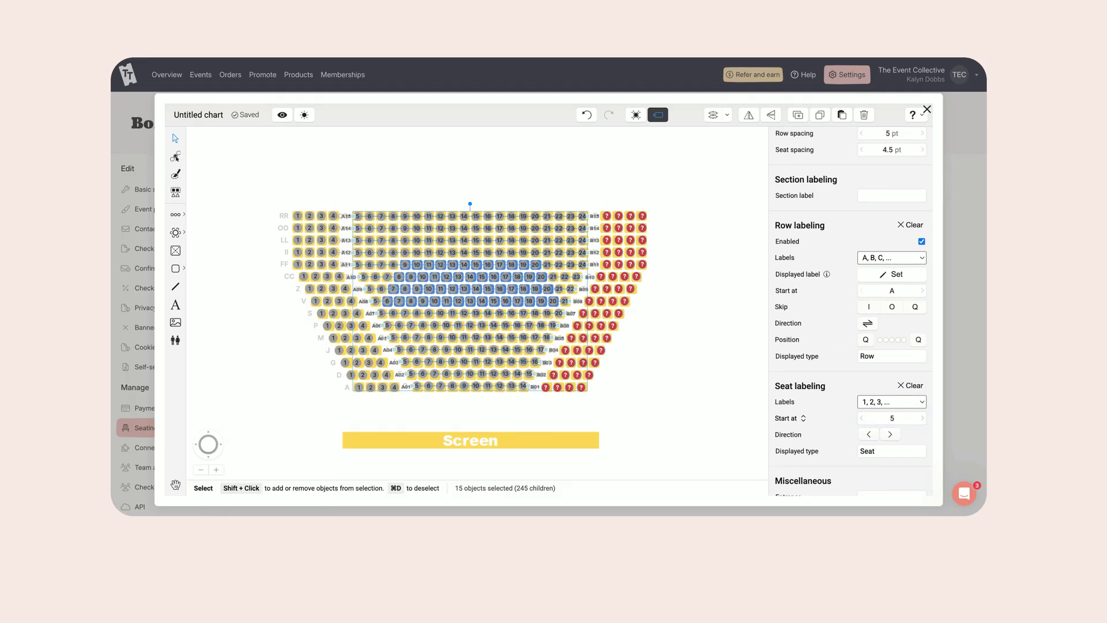
pyautogui.click(671, 356)
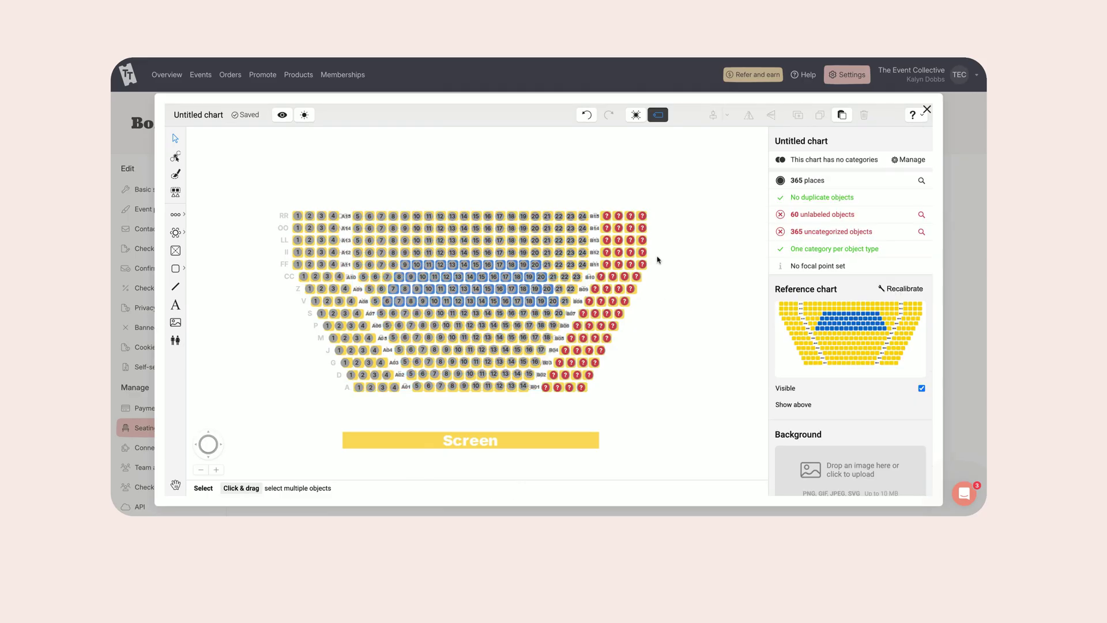
# Step: Label the right-hand block seats 1, 2, 3 starting at 25, with reversed row lettering
pyautogui.moveTo(602, 206); pyautogui.dragTo(645, 343)
pyautogui.moveTo(555, 350); pyautogui.dragTo(618, 398)
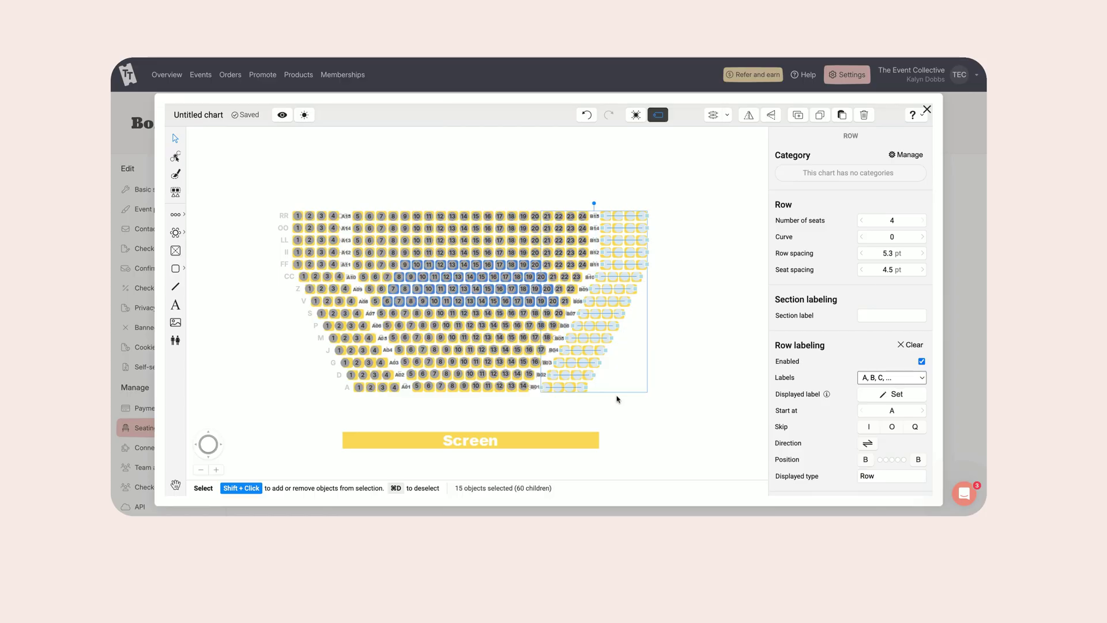
pyautogui.scroll(-1, 893, 438)
pyautogui.click(893, 439)
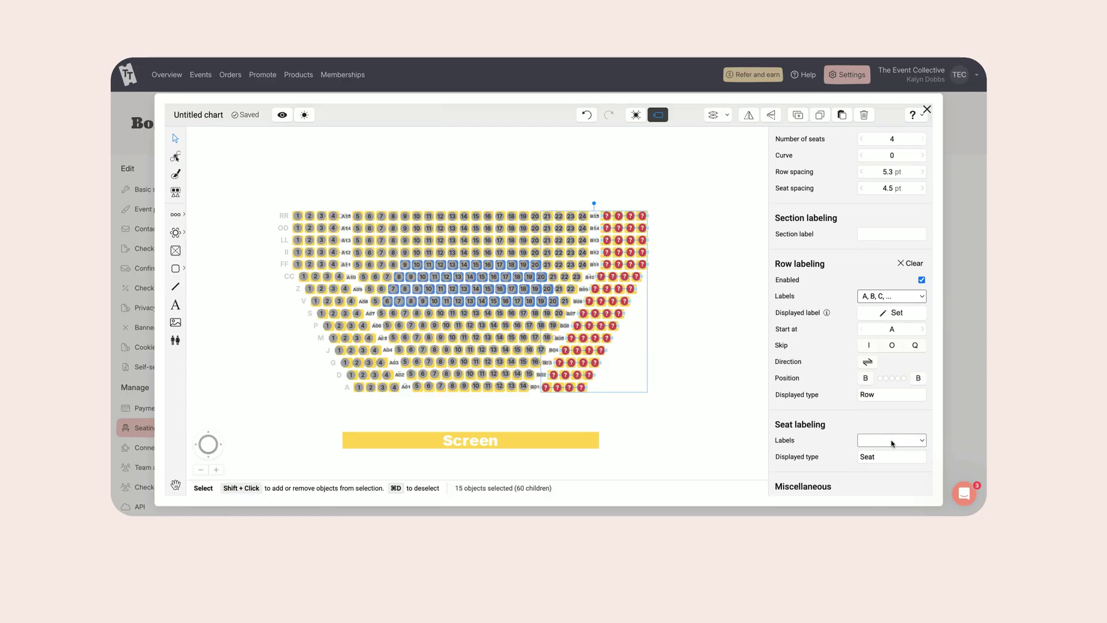
pyautogui.click(897, 344)
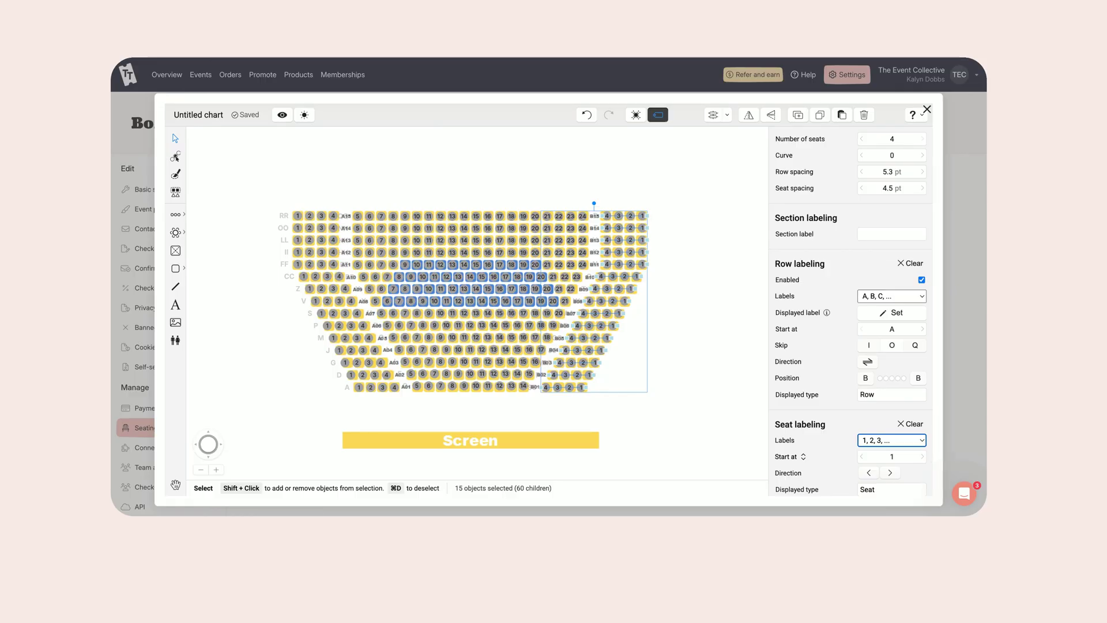
pyautogui.click(892, 472)
pyautogui.click(868, 363)
pyautogui.scroll(-2, 893, 415)
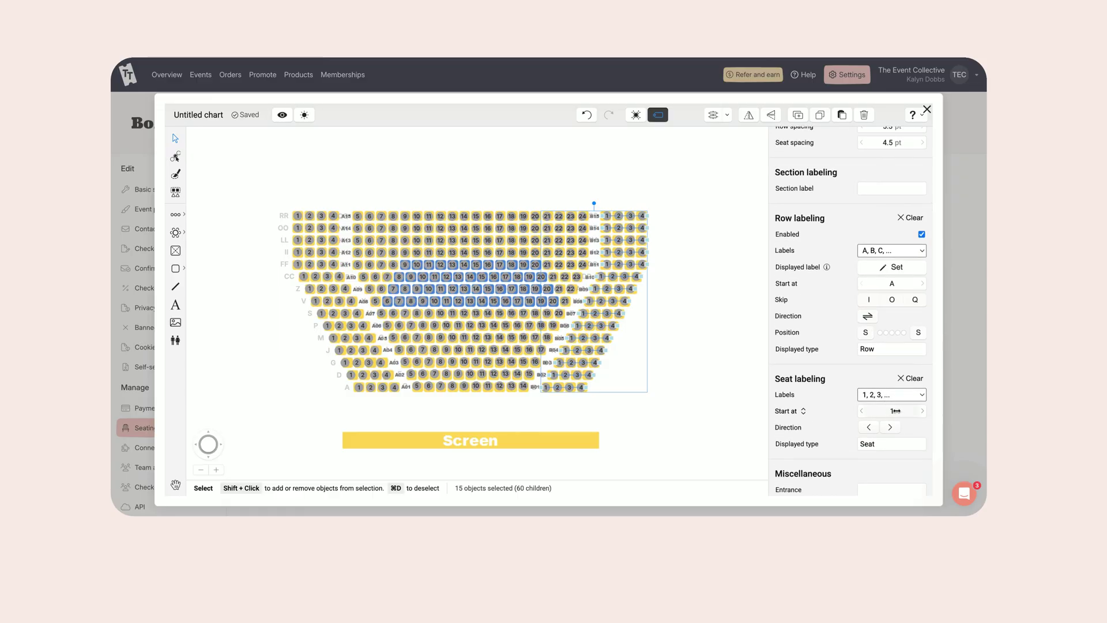
pyautogui.click(898, 411)
pyautogui.write('25')
pyautogui.press('Return')
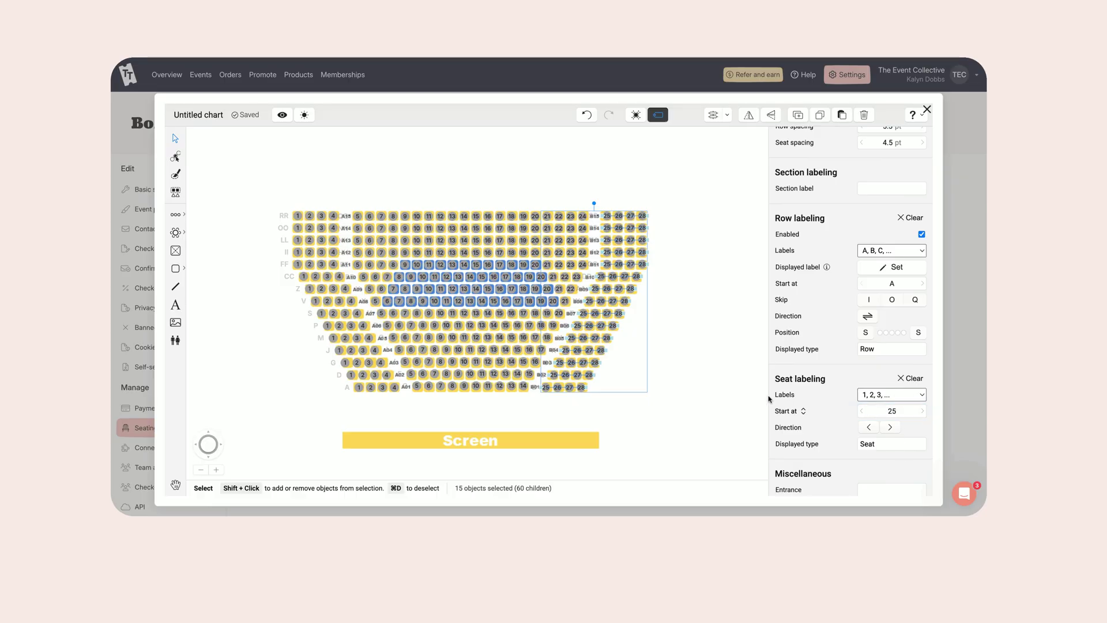
pyautogui.click(737, 390)
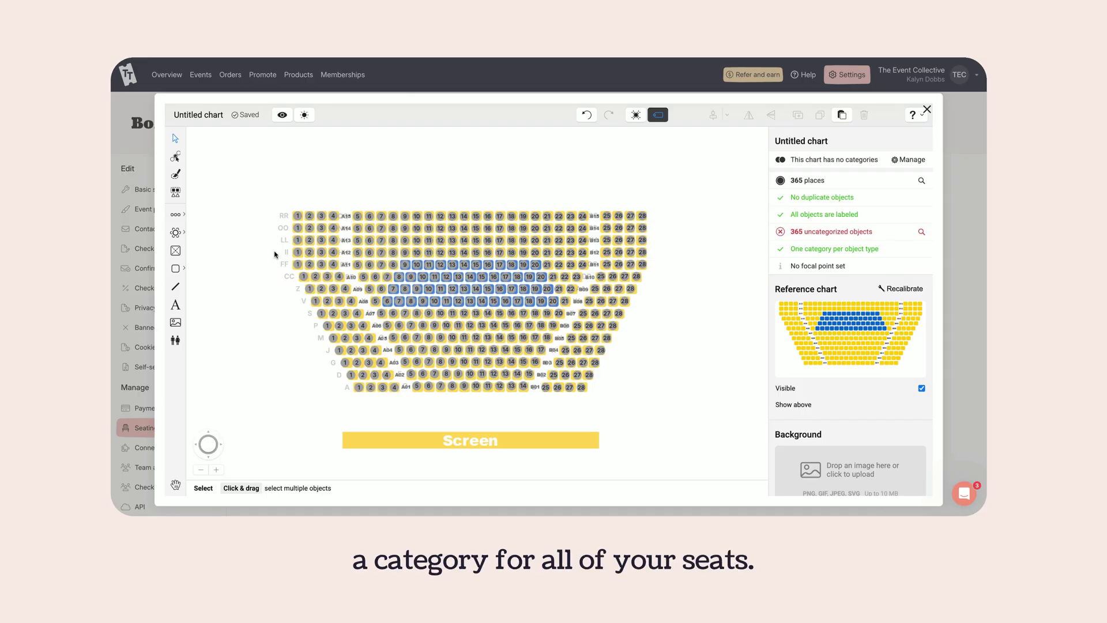
# Step: Draw a rectangle over the Screen bar below the seat rows
pyautogui.click(176, 268)
pyautogui.scroll(-1, 344, 427)
pyautogui.moveTo(341, 409); pyautogui.dragTo(600, 426)
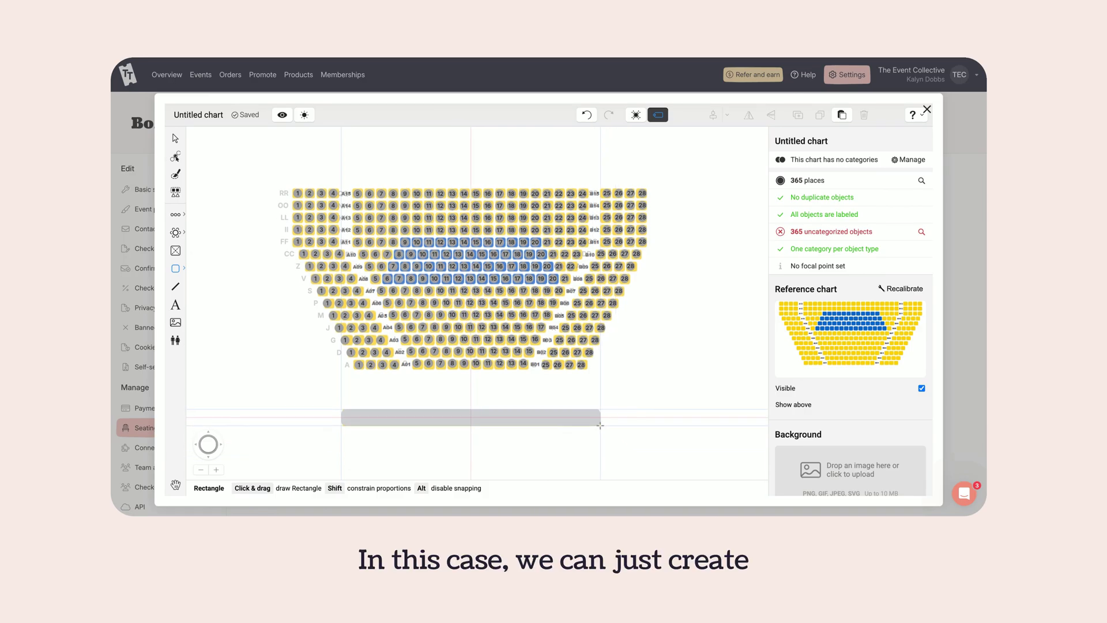
# Step: Add a text label reading 'Screen' at the rectangle's centre
pyautogui.click(175, 305)
pyautogui.click(471, 417)
pyautogui.write('Sc')
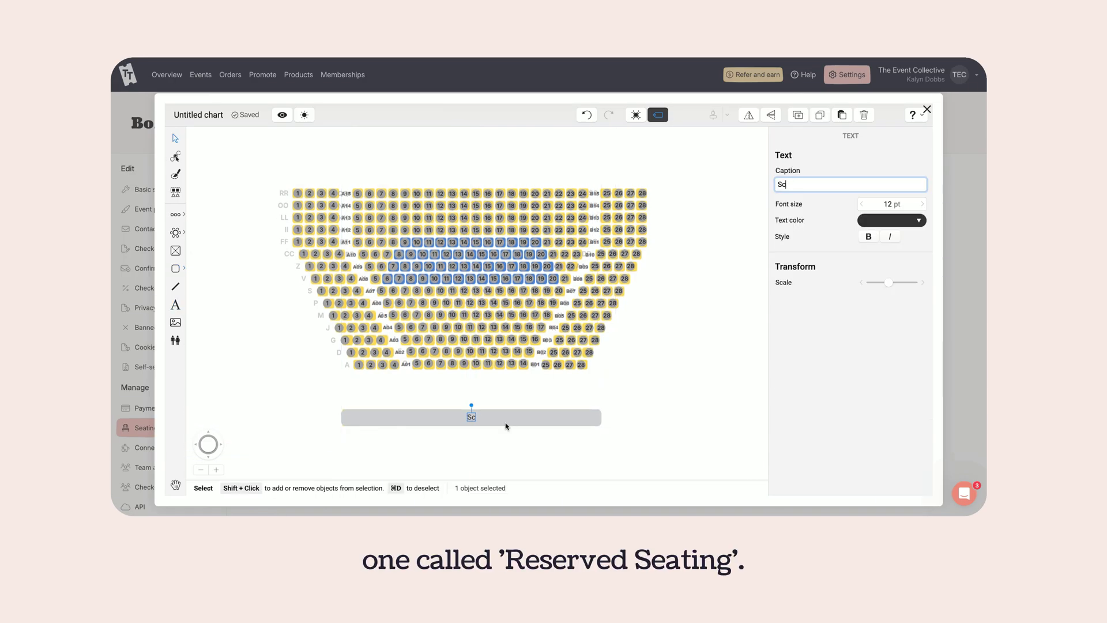
pyautogui.write('reen')
pyautogui.click(587, 402)
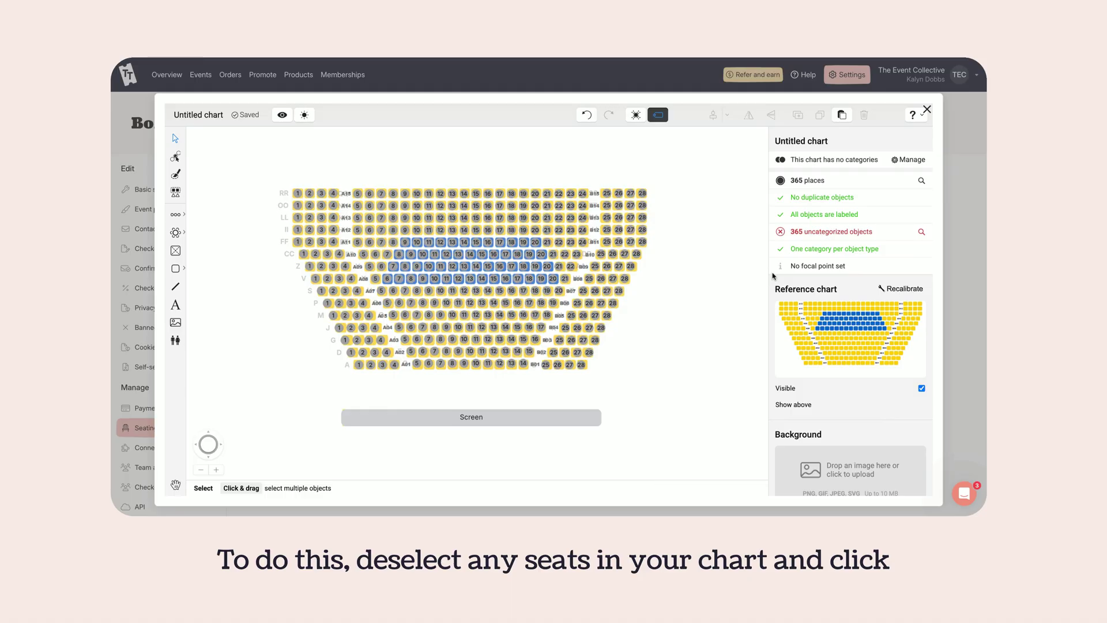
# Step: Add a seating category named 'Reserved Seating' and close the Categories panel
pyautogui.click(913, 161)
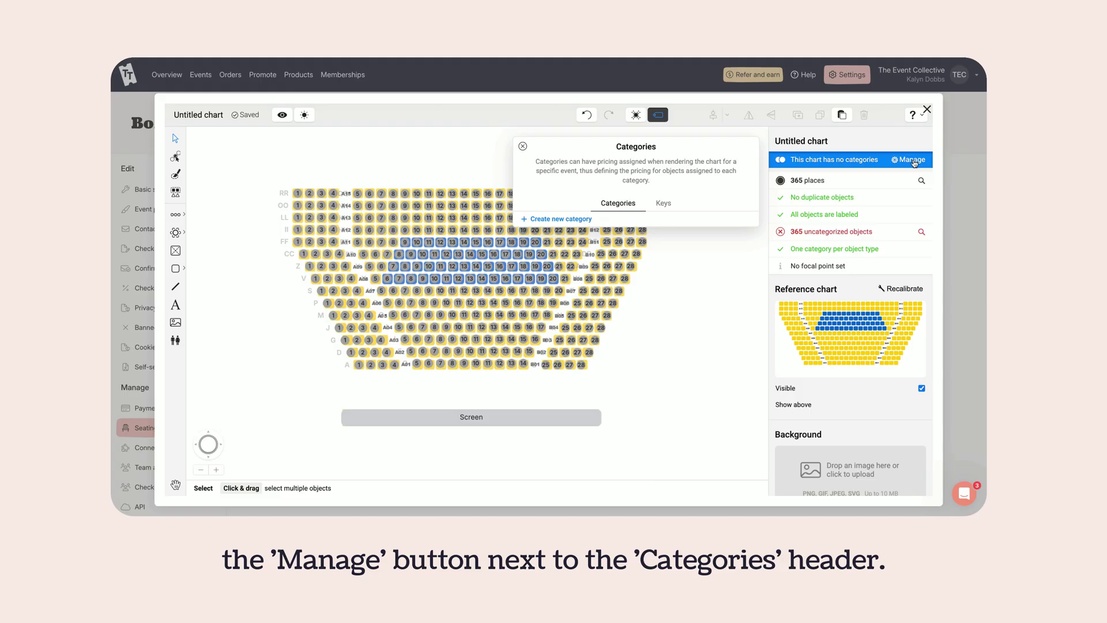
pyautogui.click(577, 220)
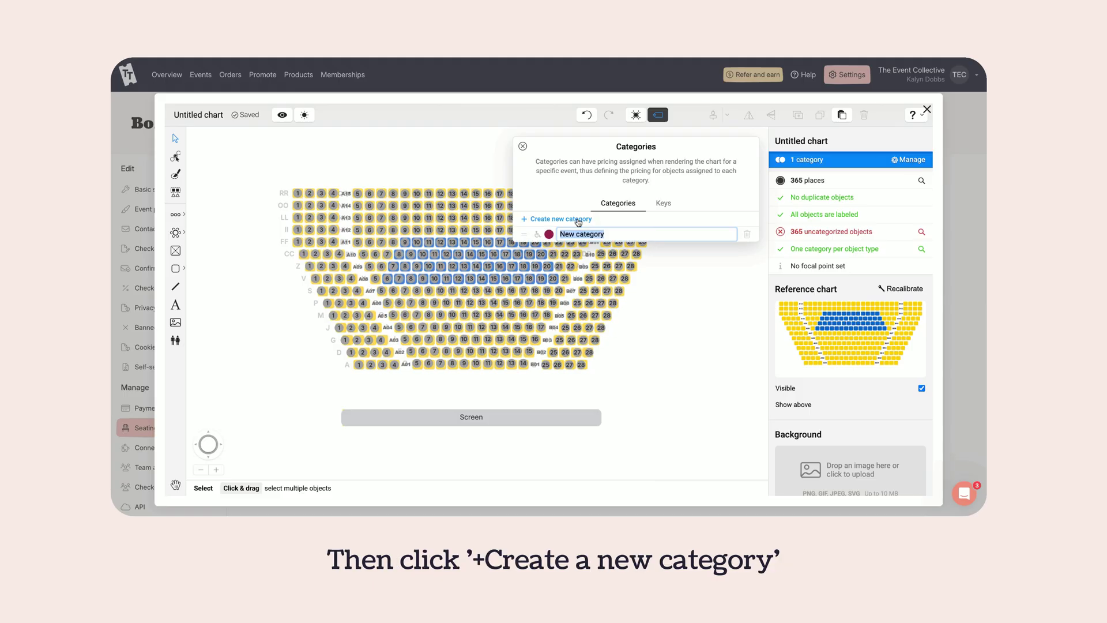
pyautogui.write('Rs')
pyautogui.write('served Seating')
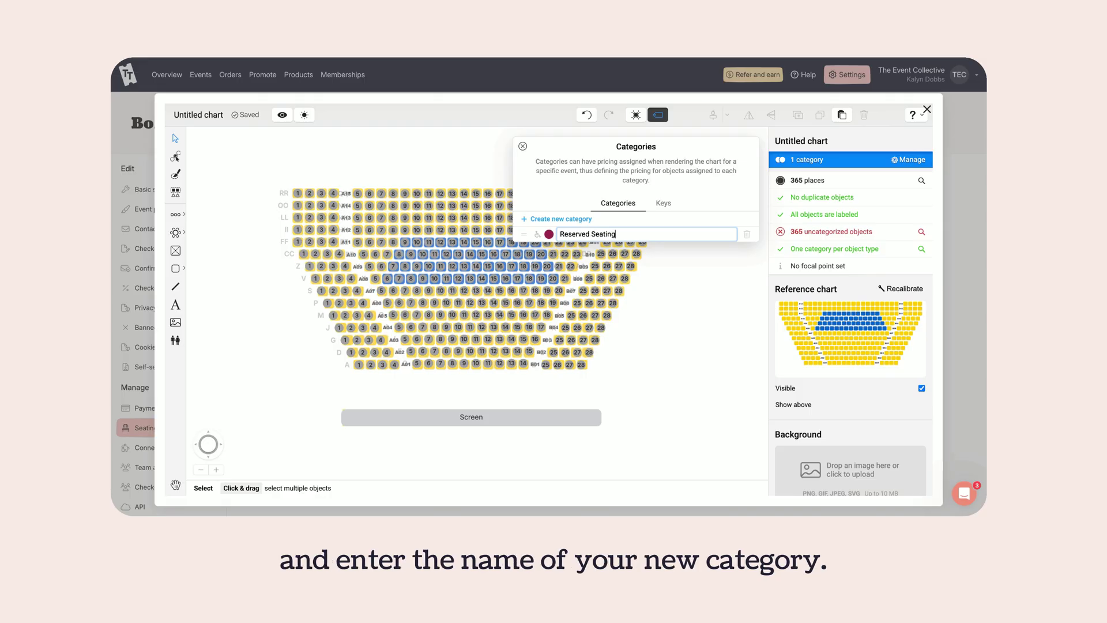
pyautogui.click(683, 279)
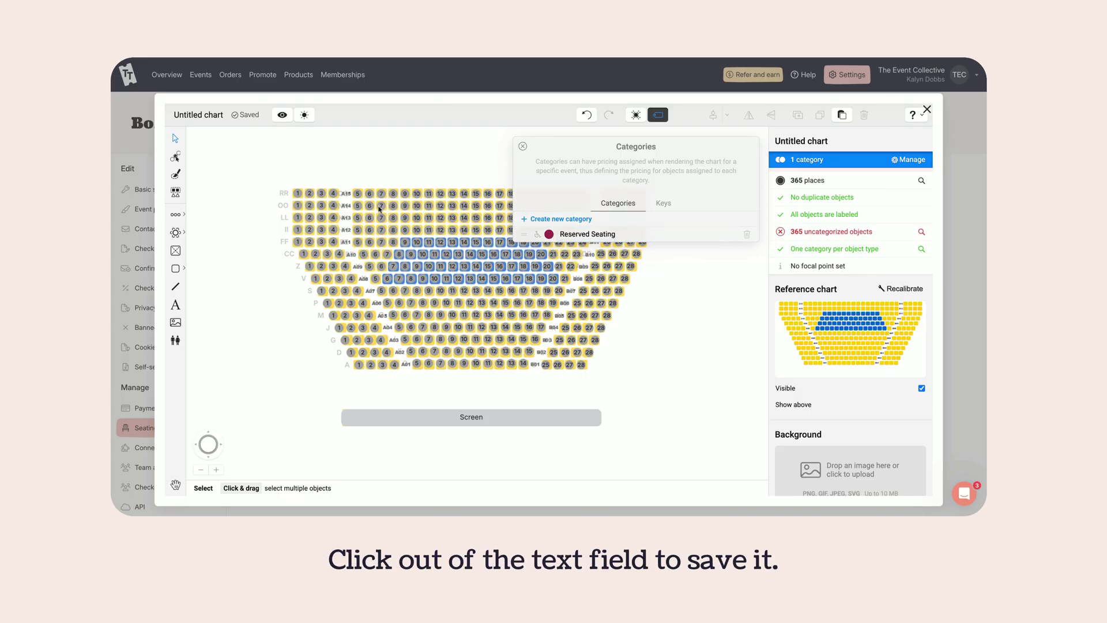
pyautogui.click(523, 146)
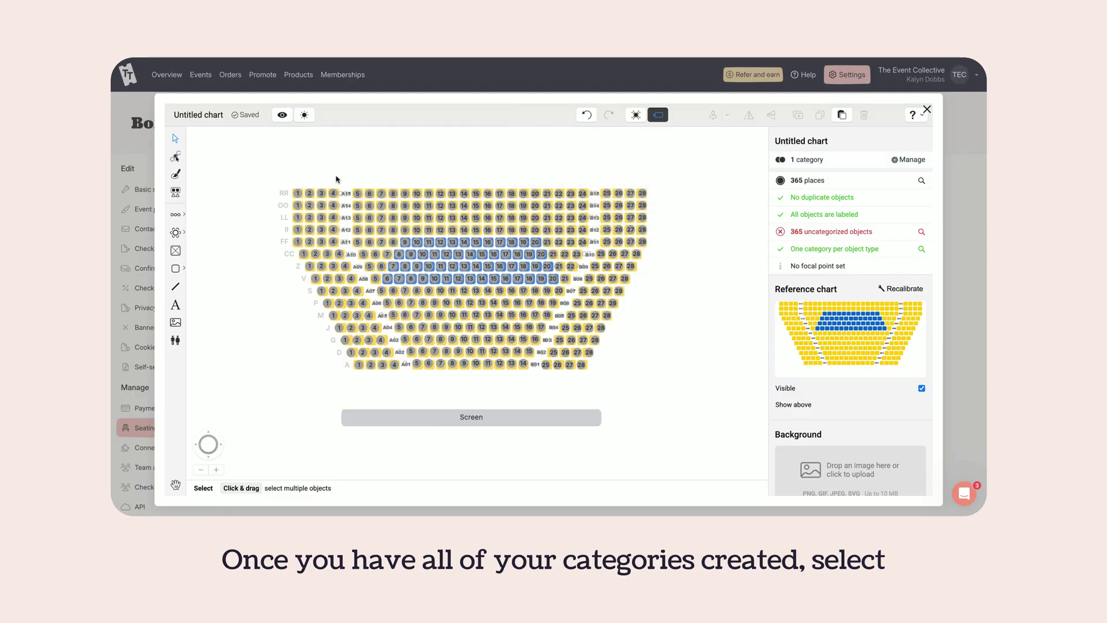
# Step: Assign all 365 seats to Reserved Seating and preview the maroon-coloured chart
pyautogui.moveTo(278, 189); pyautogui.dragTo(686, 386)
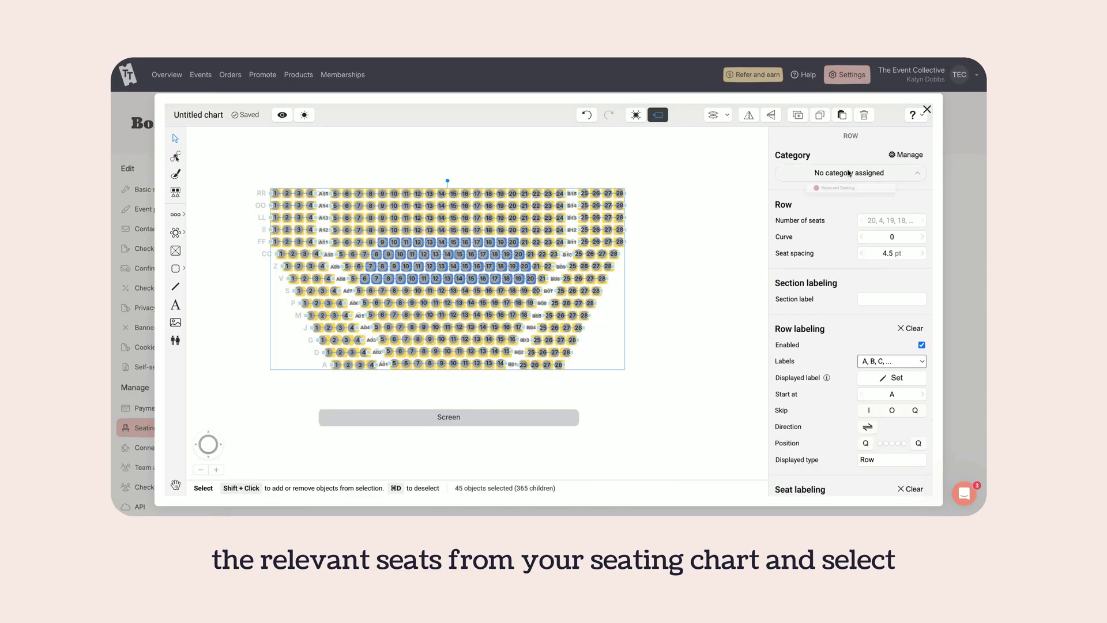
pyautogui.click(839, 189)
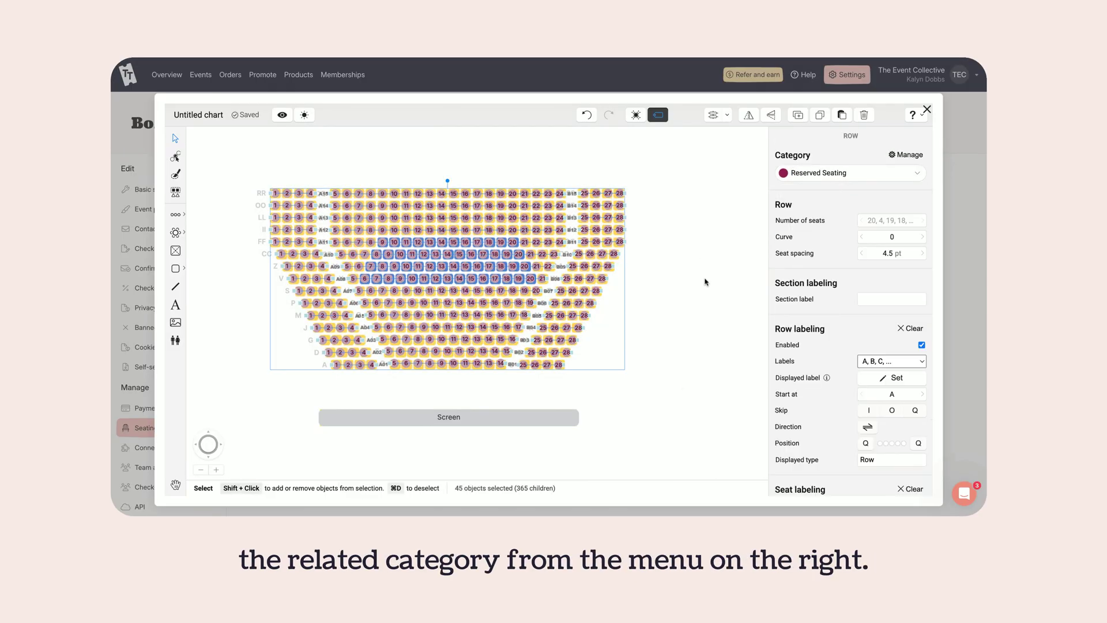
pyautogui.click(706, 282)
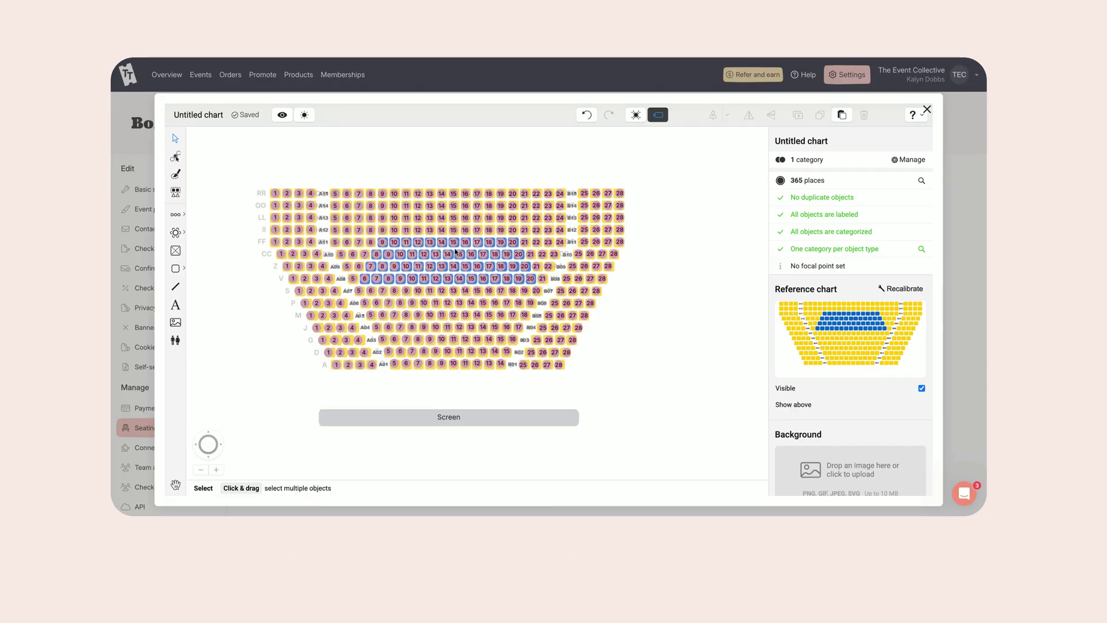
pyautogui.click(200, 470)
pyautogui.click(216, 469)
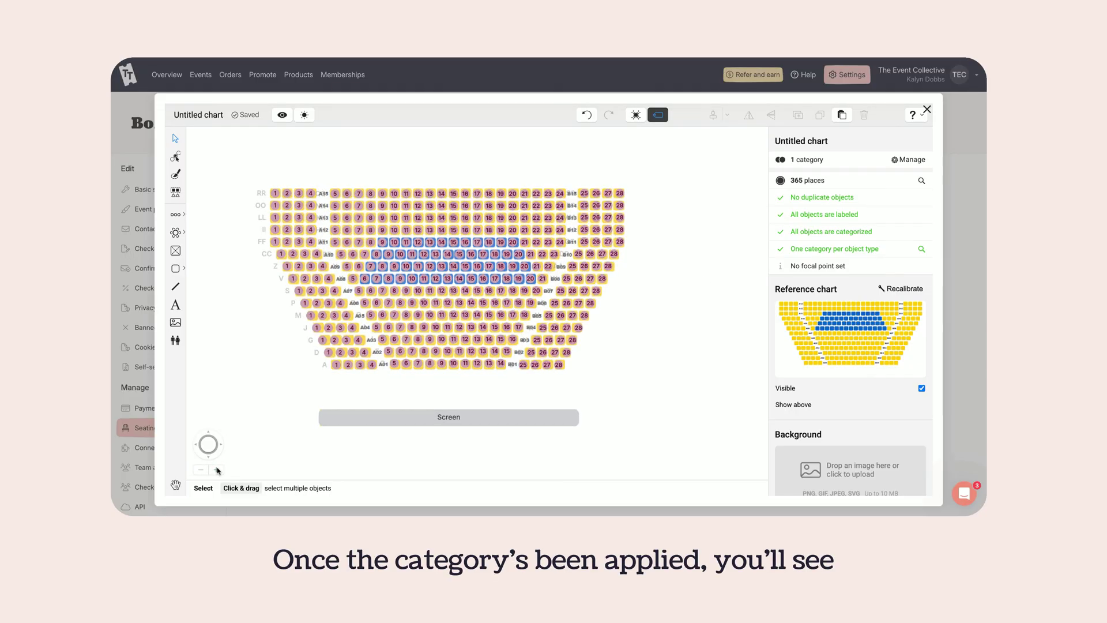
pyautogui.click(282, 115)
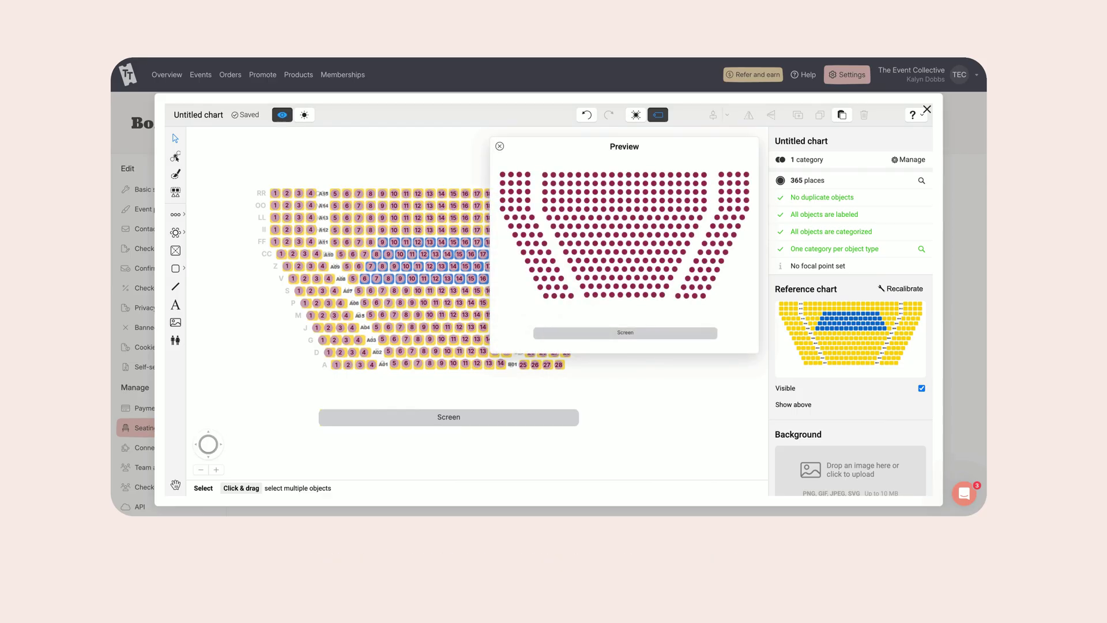
# Step: Close the seat preview and toggle the reference chart's Visible setting off and on again
pyautogui.click(499, 146)
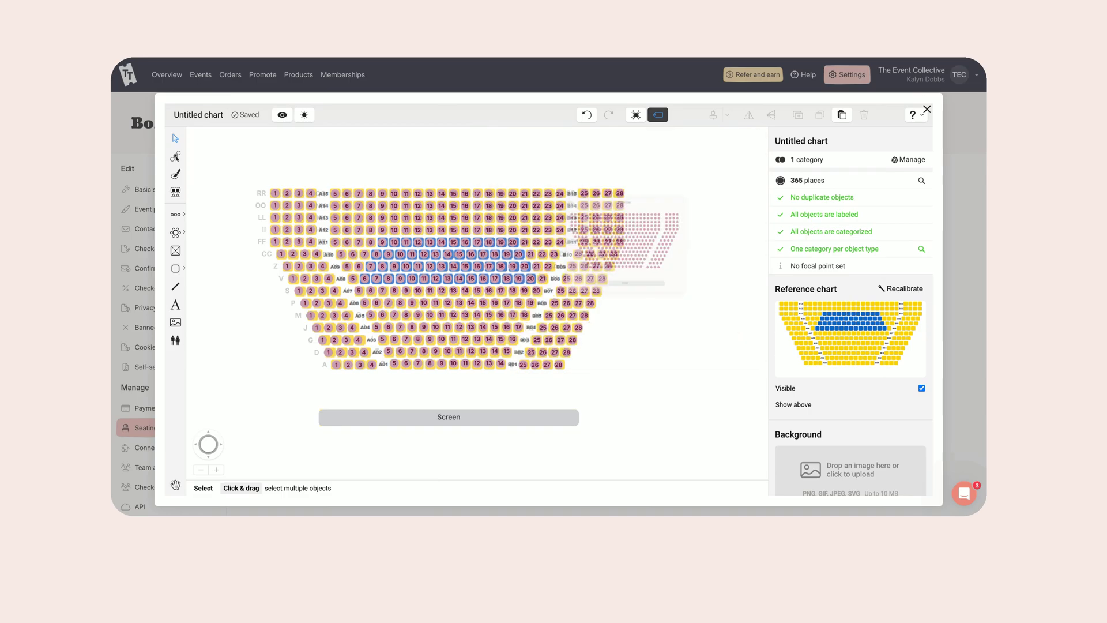
pyautogui.click(922, 389)
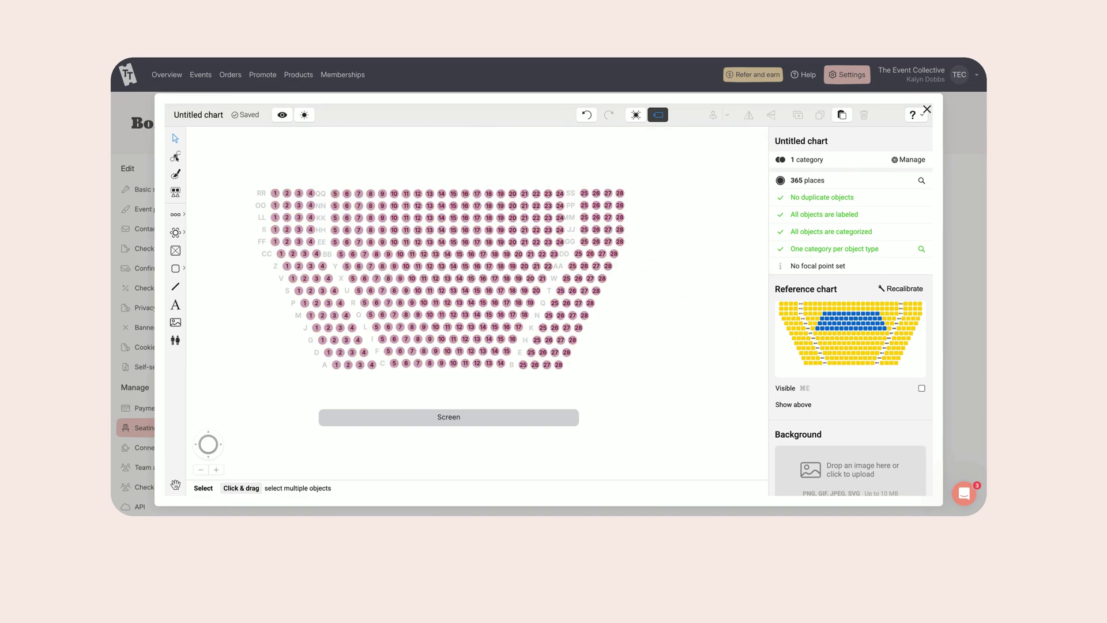
pyautogui.click(922, 388)
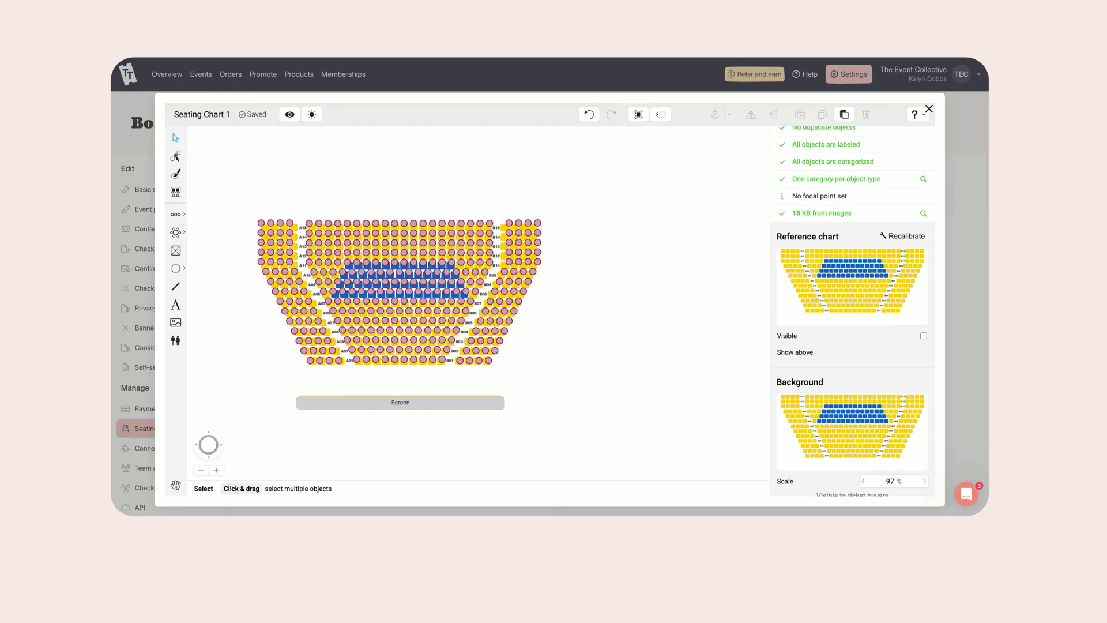
# Step: Raise the background scale to 101%, remove the background image and leave the chart designer
pyautogui.click(924, 481)
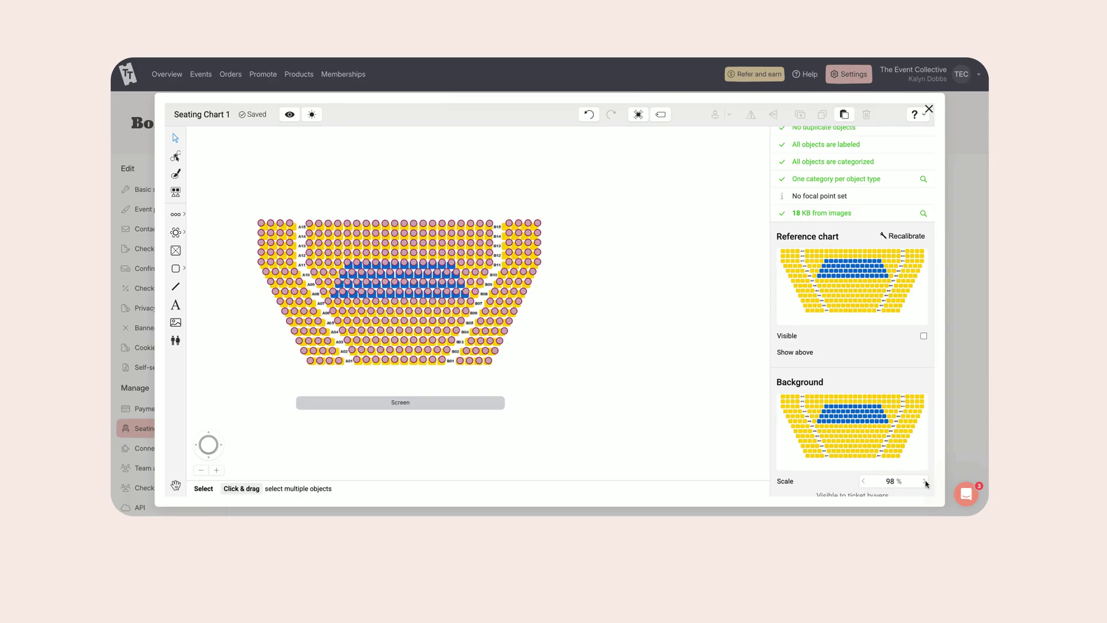
pyautogui.click(925, 481)
pyautogui.click(925, 481)
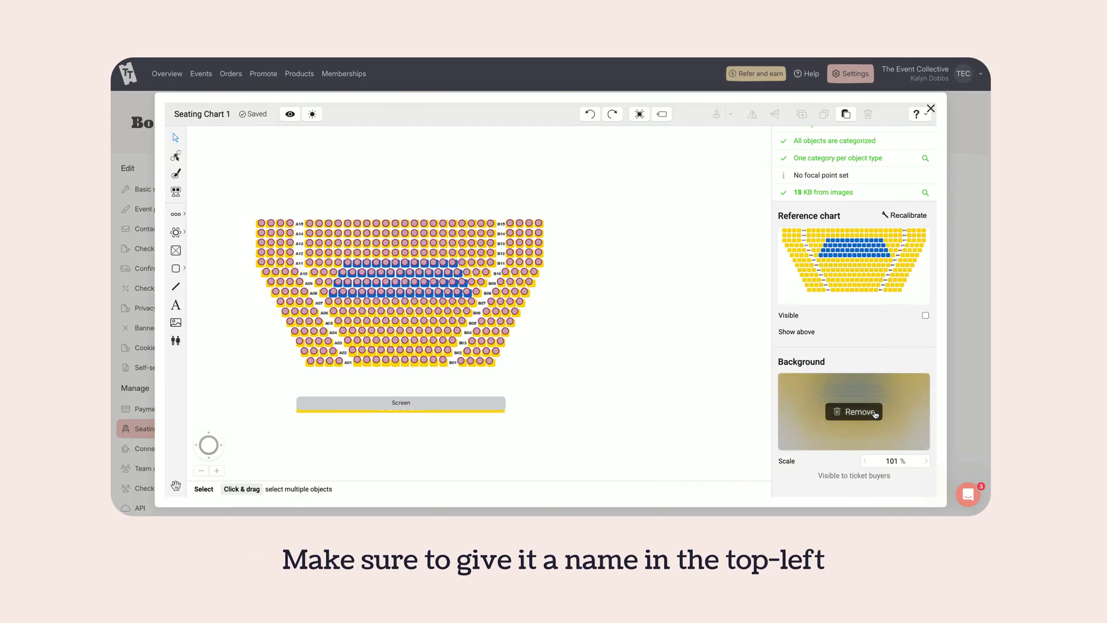
pyautogui.click(864, 415)
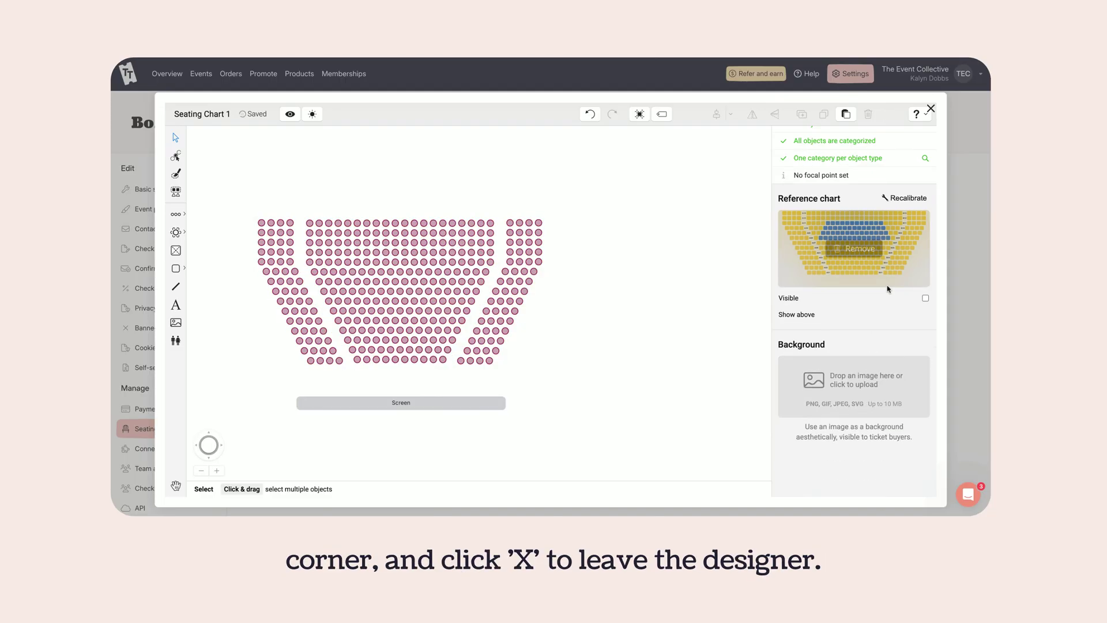
pyautogui.click(931, 109)
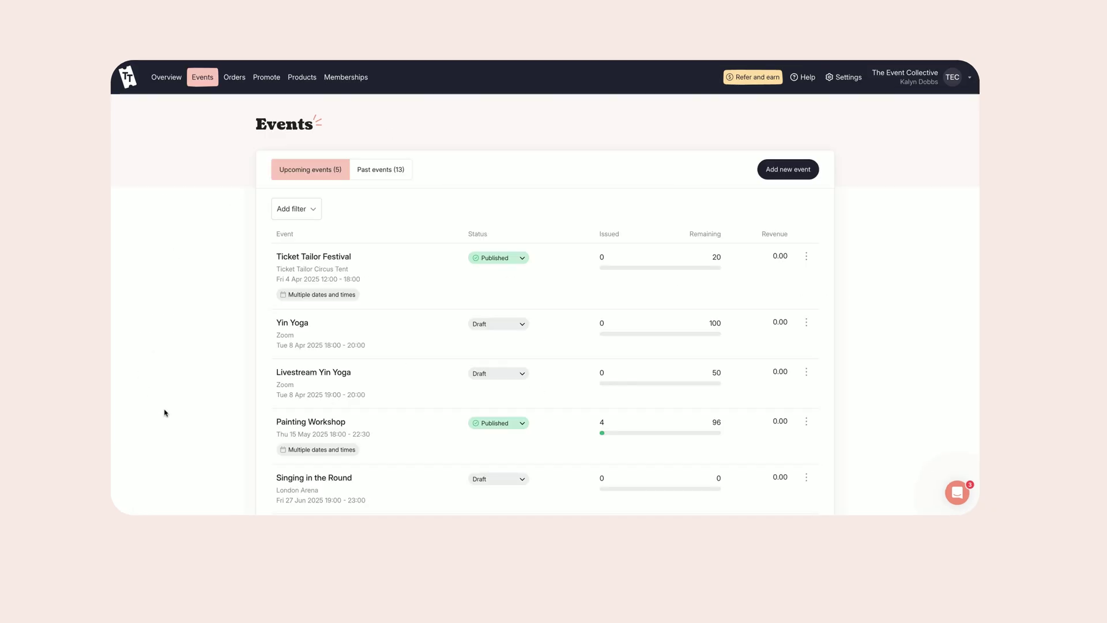
# Step: Open 'Singing in the Round' from the upcoming events list
pyautogui.click(315, 481)
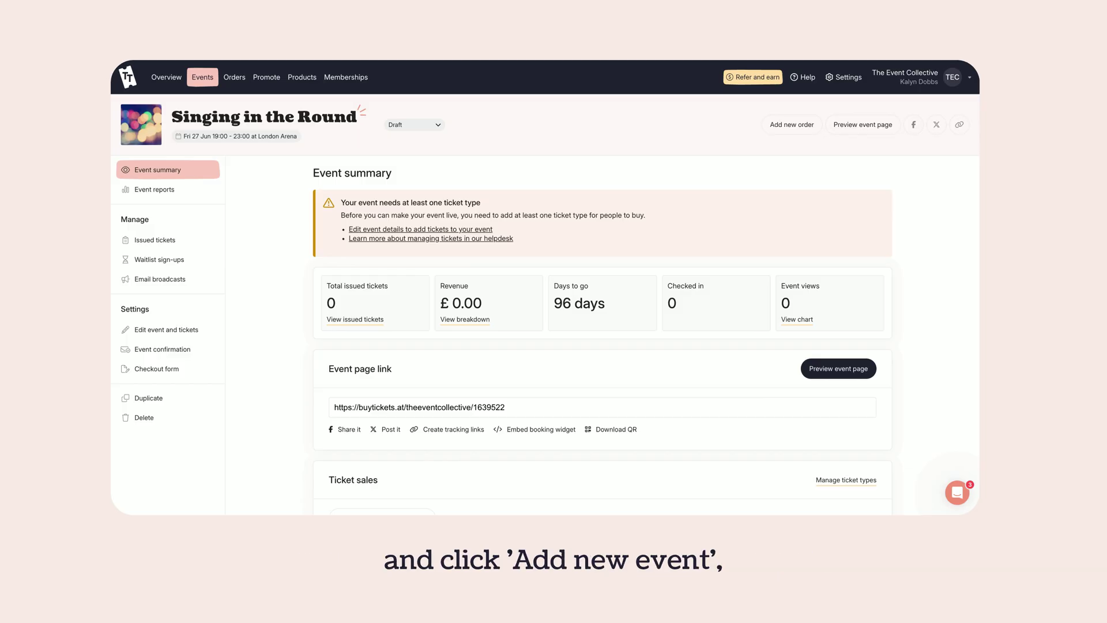
# Step: Open the event's edit form and bring up 'Use seating chart' under Create ticket types
pyautogui.click(207, 333)
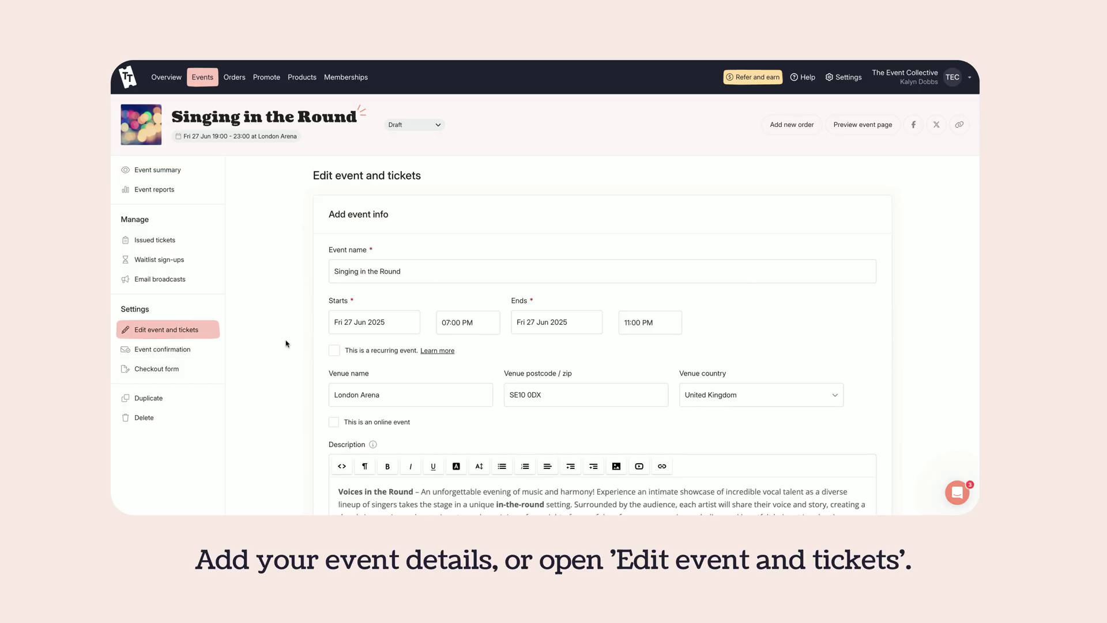
pyautogui.scroll(-5, 286, 344)
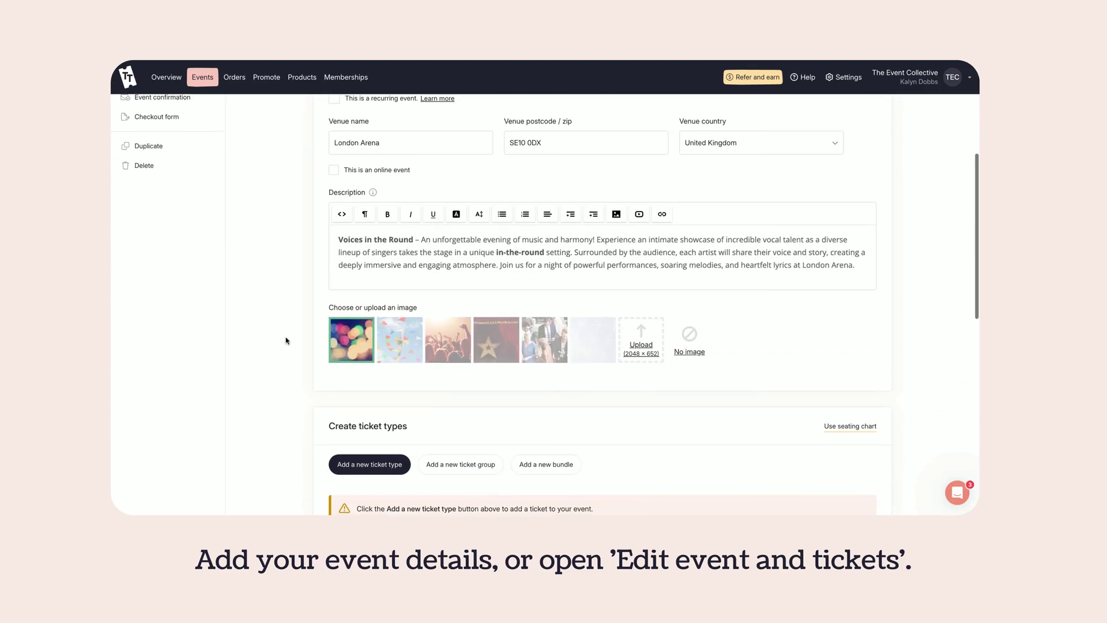
pyautogui.scroll(-2, 286, 340)
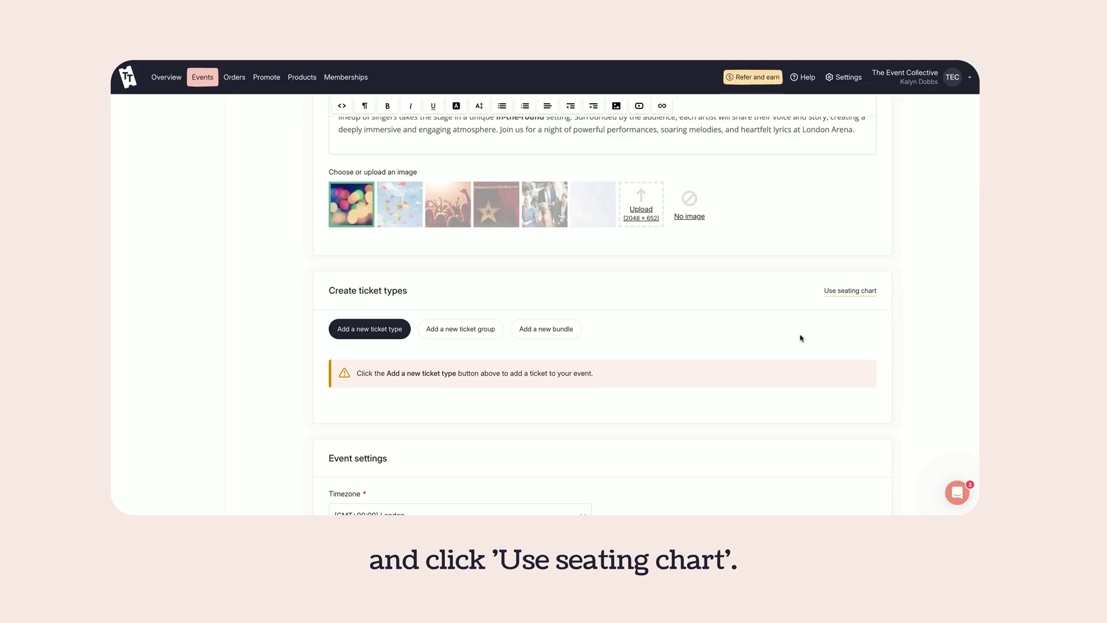
pyautogui.click(847, 296)
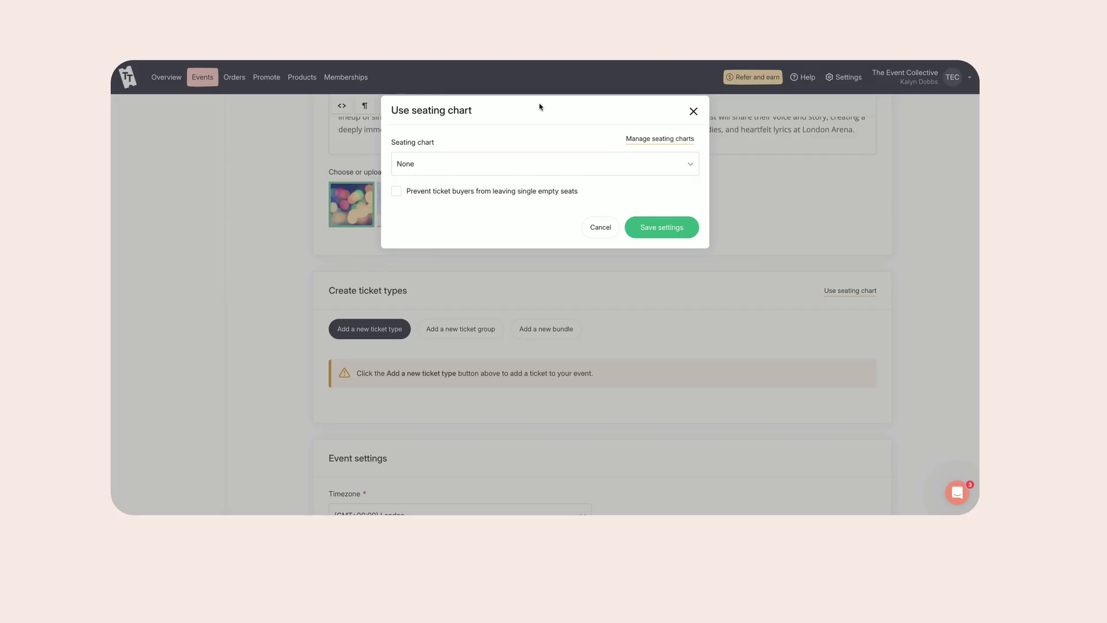
# Step: Apply the Venue Map seating chart to the event and open the new seated ticket type form
pyautogui.click(516, 160)
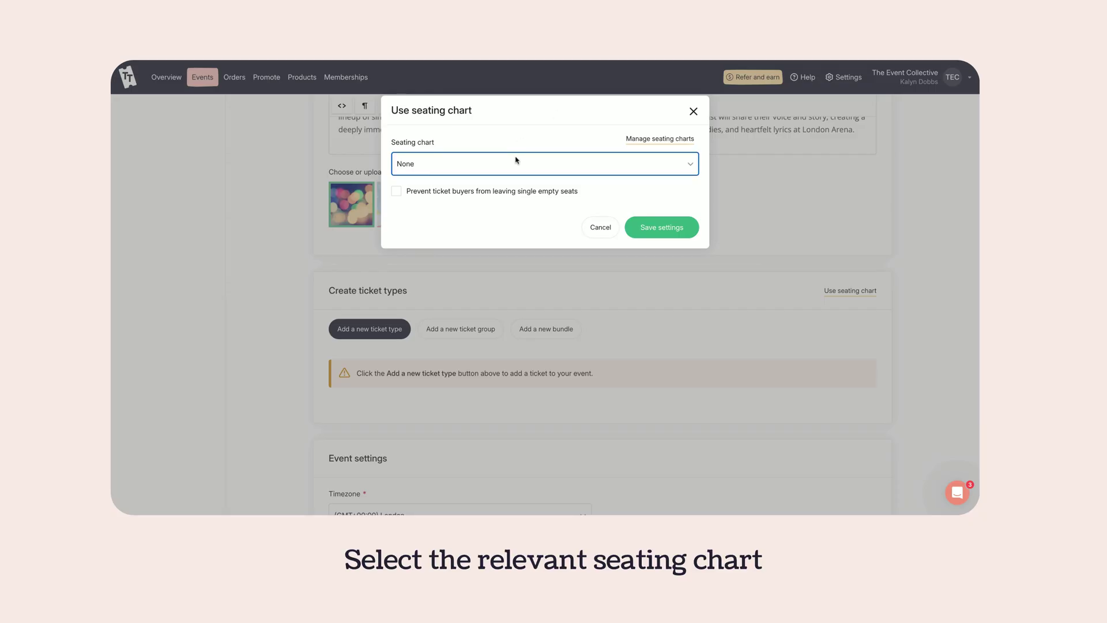
pyautogui.click(516, 175)
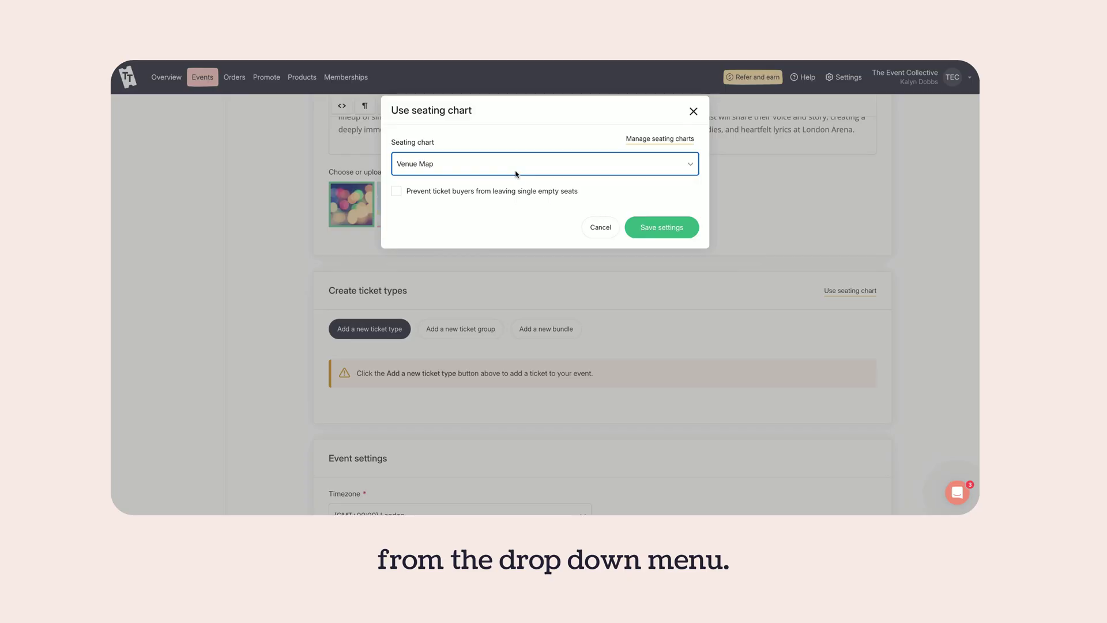
pyautogui.click(526, 194)
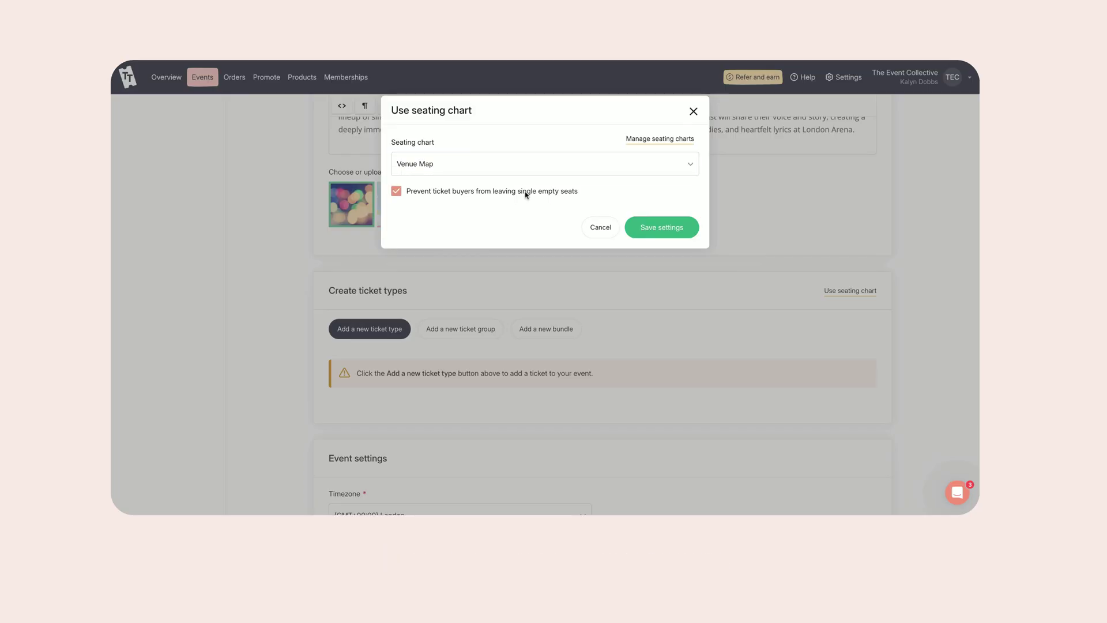
pyautogui.click(526, 194)
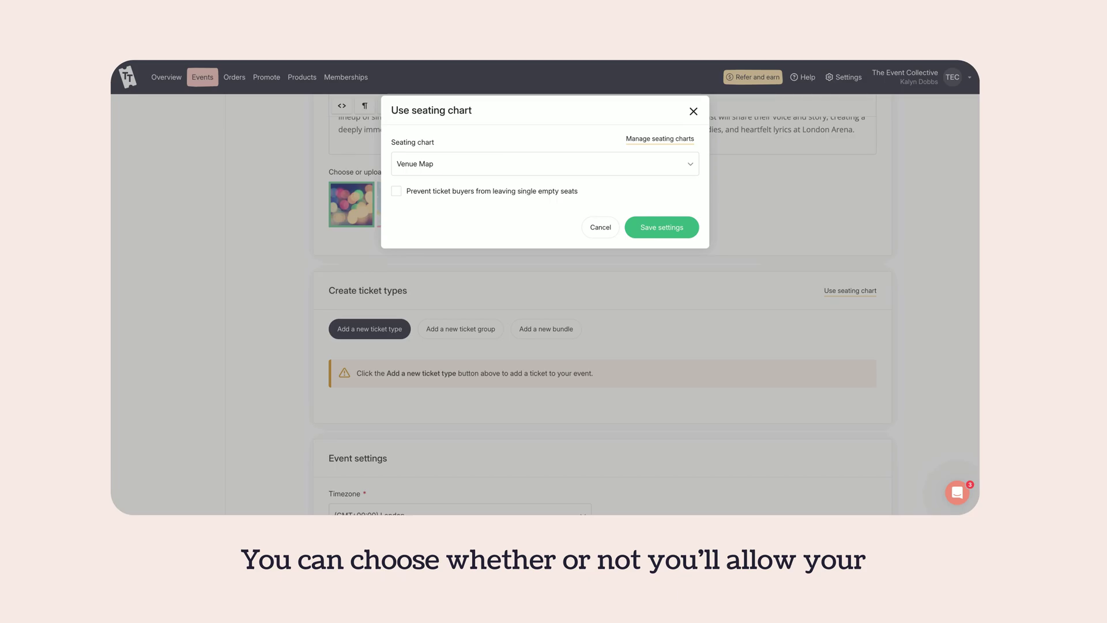
pyautogui.click(667, 230)
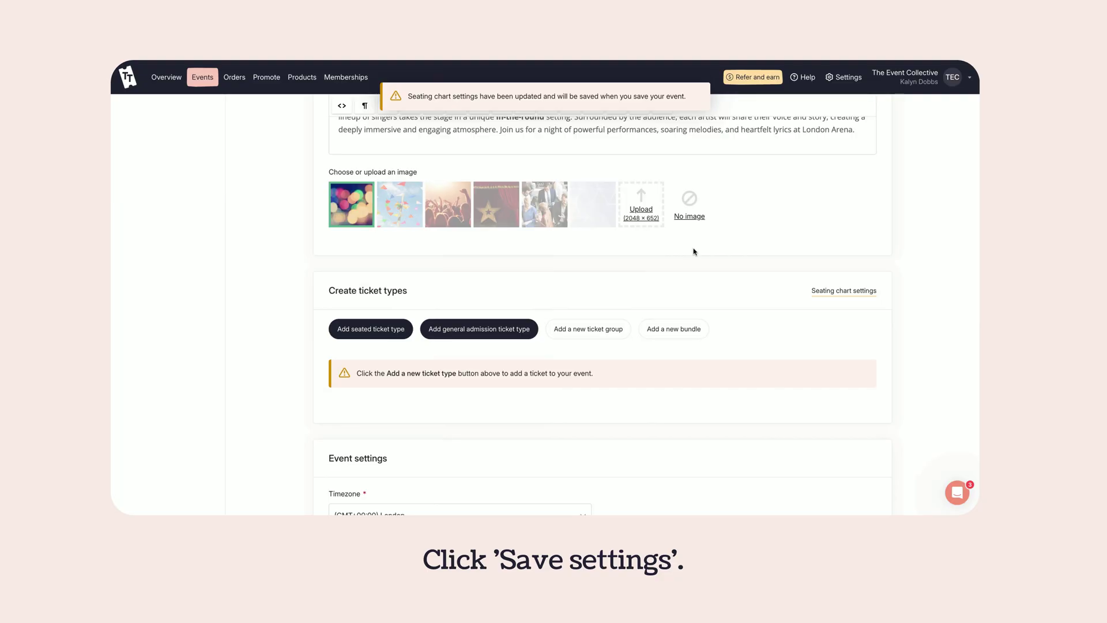
pyautogui.scroll(-1, 695, 251)
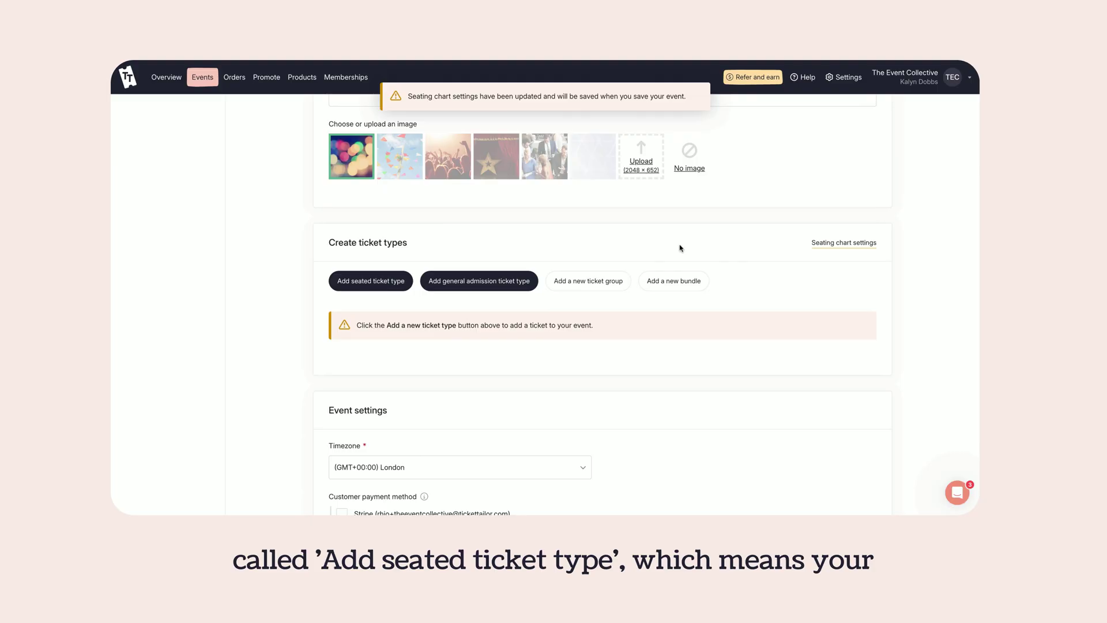
pyautogui.click(382, 290)
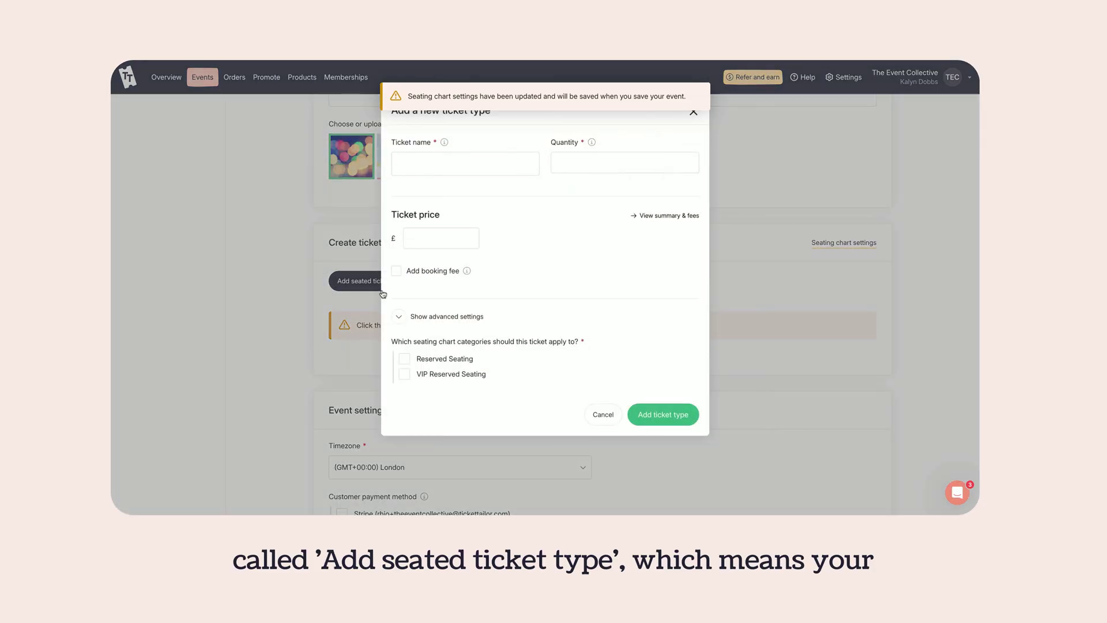
# Step: Name the ticket 'VIP Reserved Seats' with quantity 30 and price £100.00
pyautogui.click(444, 167)
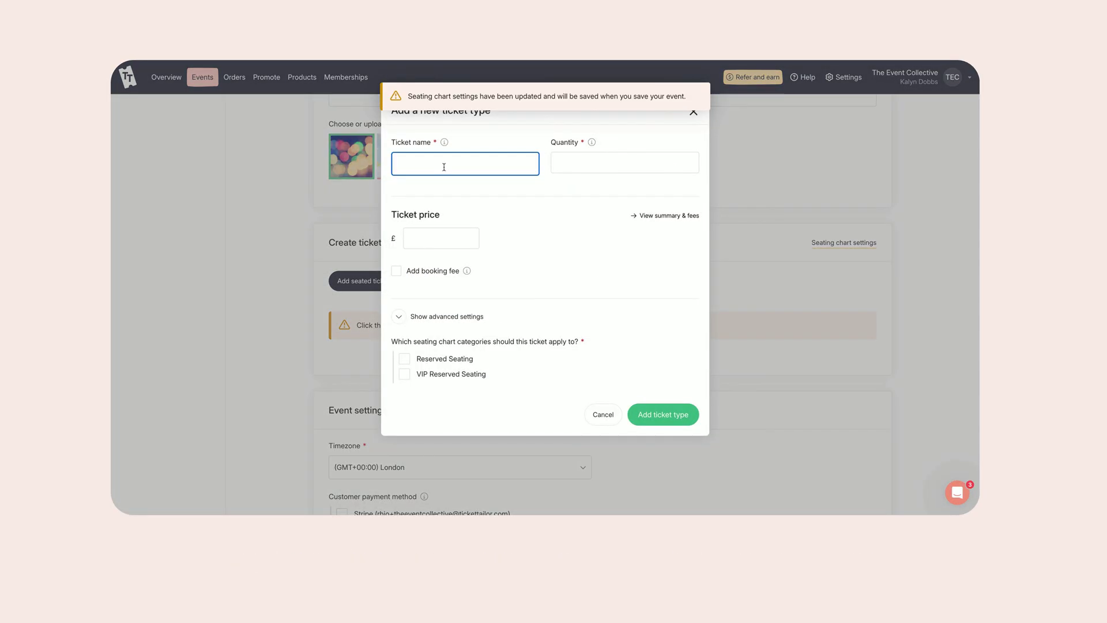
pyautogui.write('VIP R')
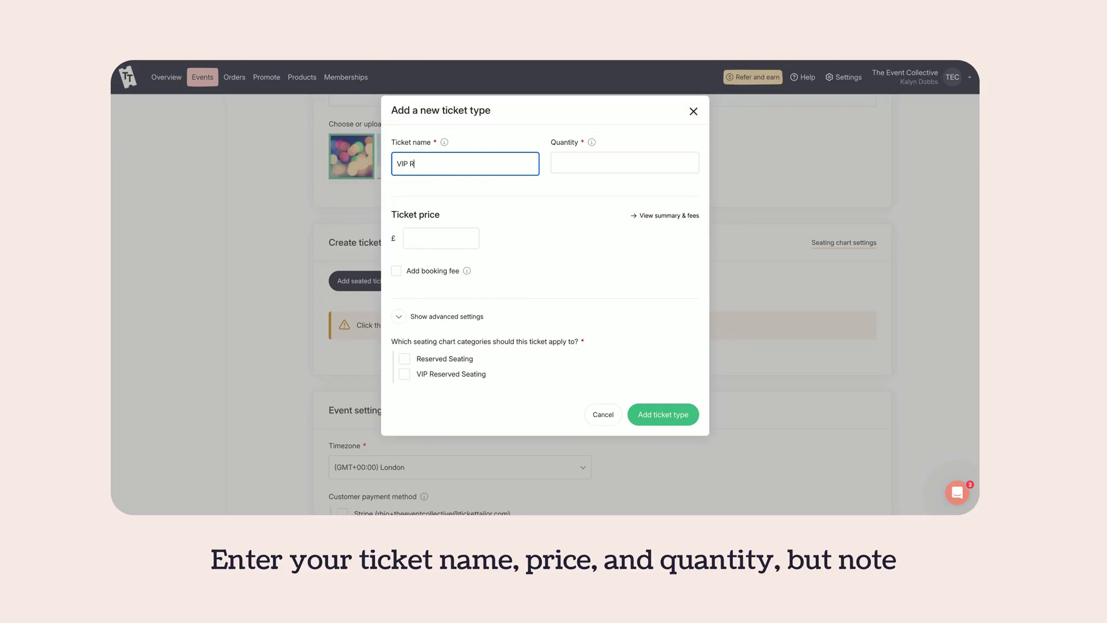
pyautogui.write('eserved Seats')
pyautogui.click(624, 162)
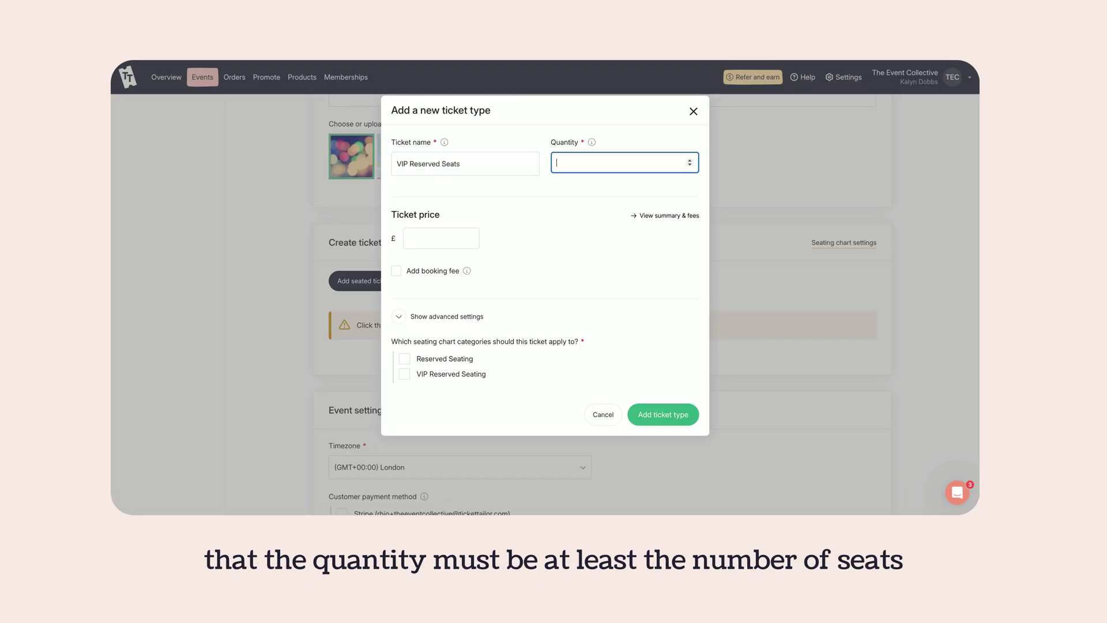
pyautogui.click(441, 238)
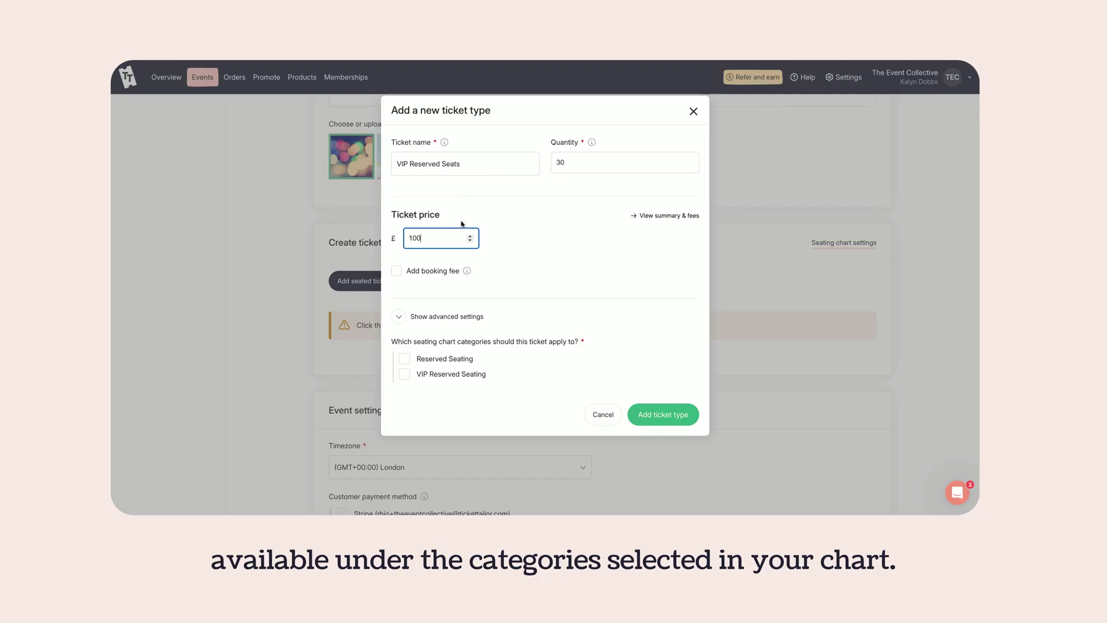
pyautogui.press('Tab')
# Step: Add a £2.50 booking fee, restrict it to VIP Reserved Seating, and save the ticket type
pyautogui.click(455, 274)
pyautogui.click(497, 271)
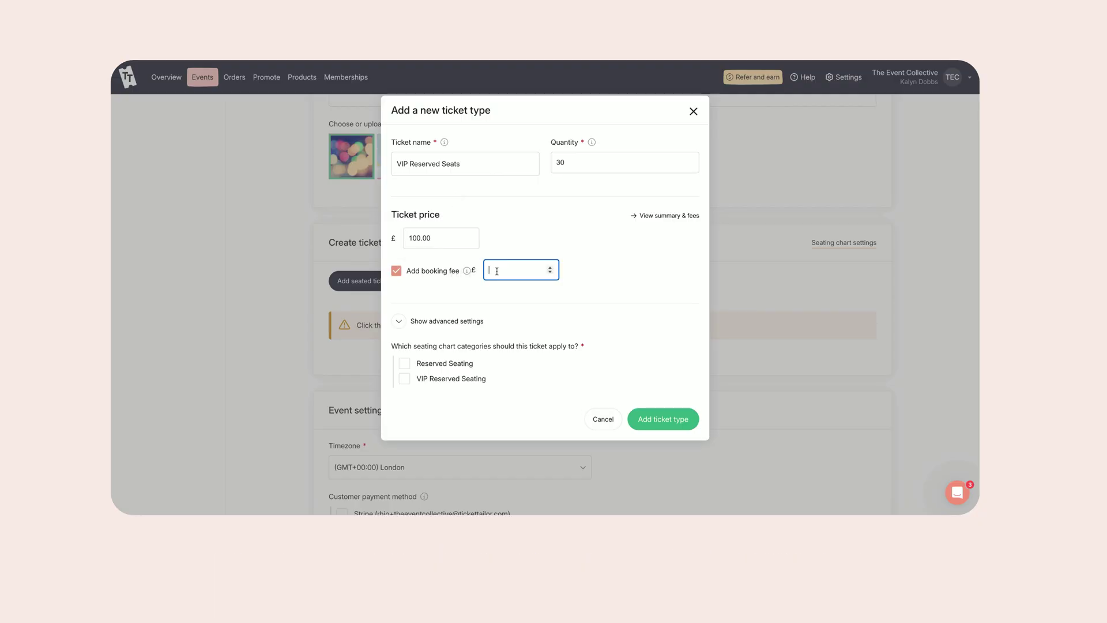
pyautogui.write('2.505')
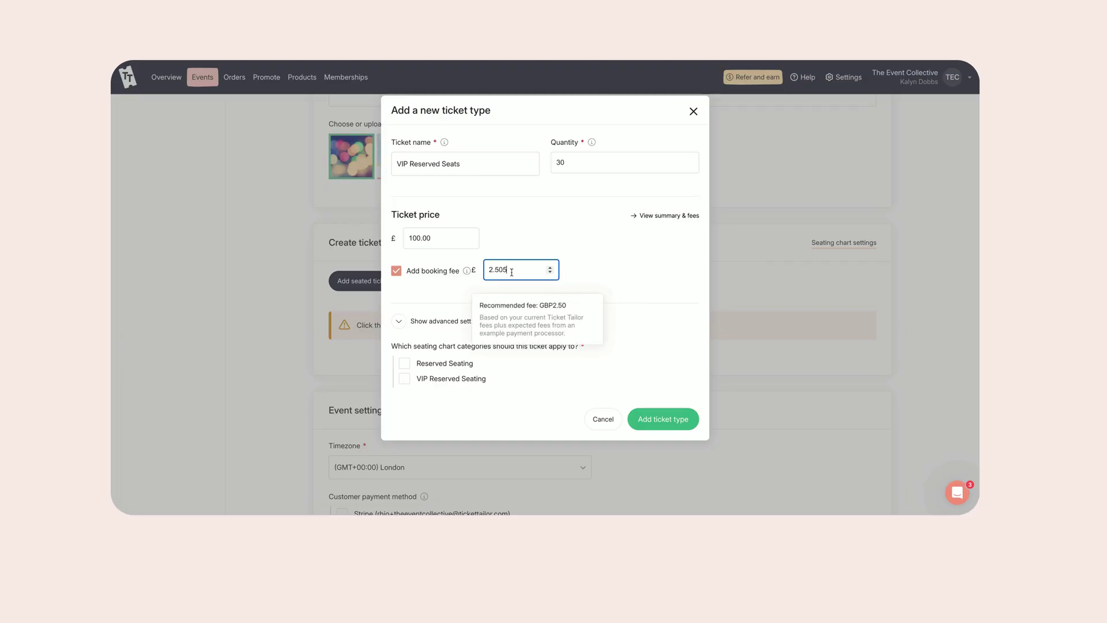
pyautogui.press('Tab')
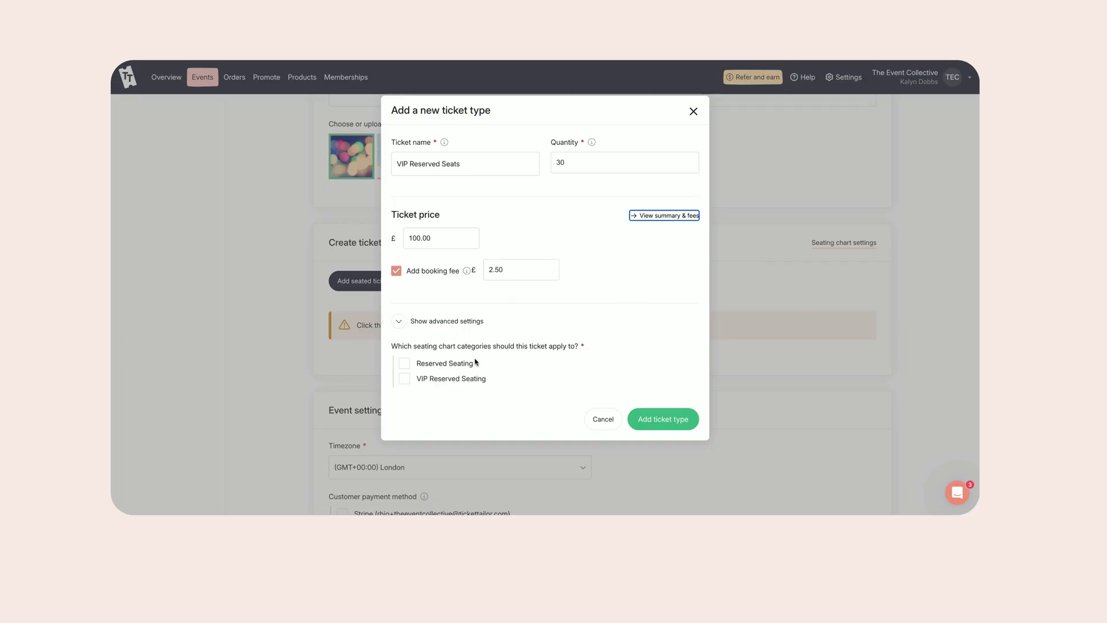
pyautogui.click(470, 379)
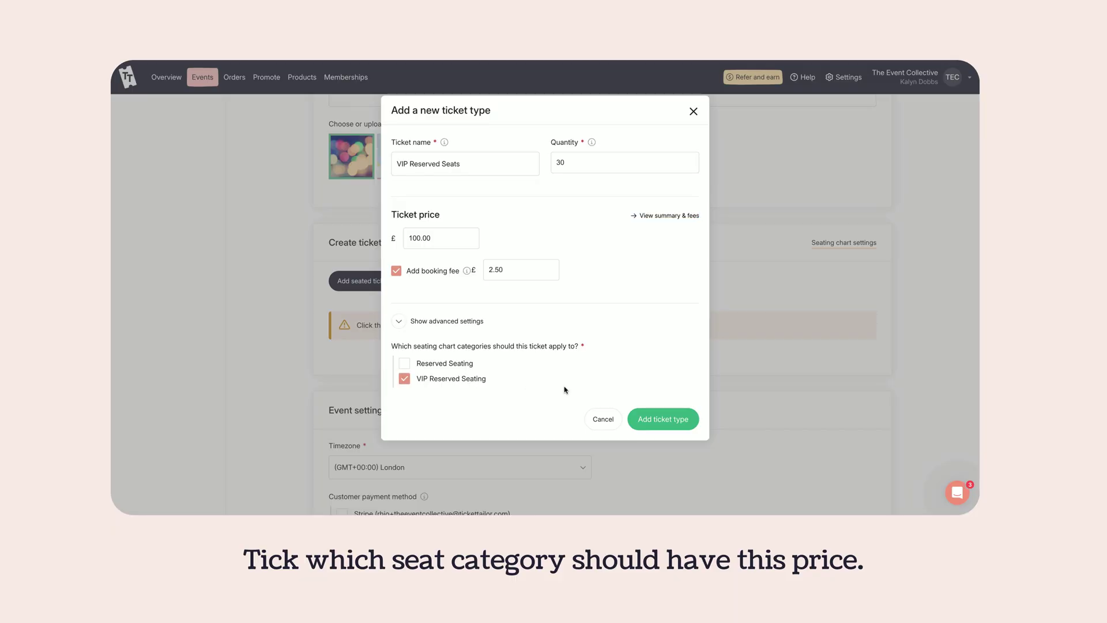
pyautogui.click(662, 419)
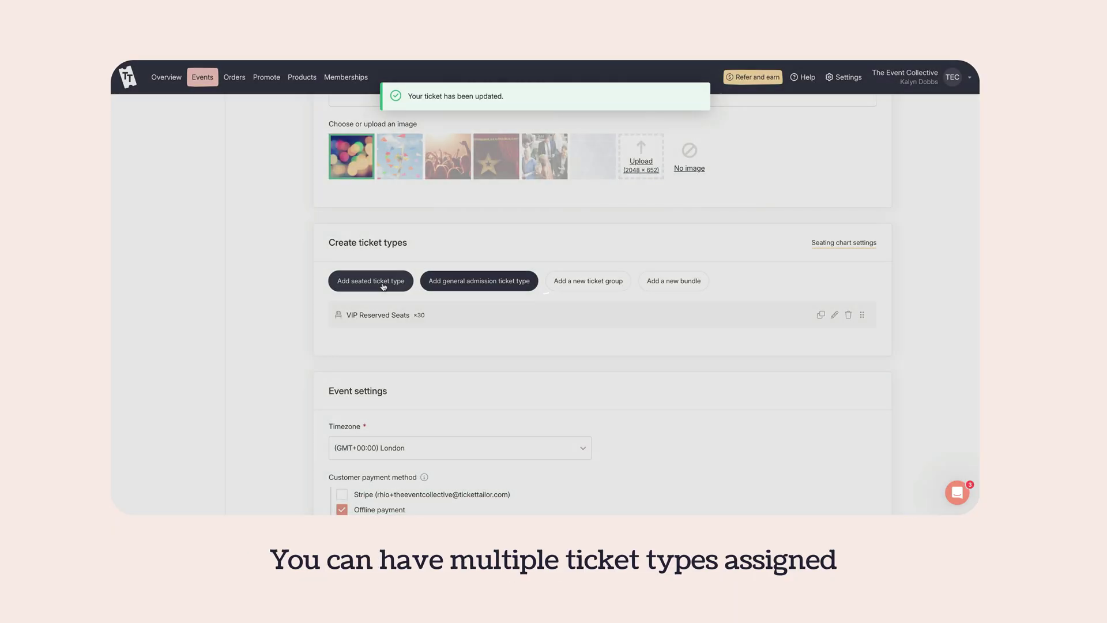
# Step: Start a new seated ticket 'Reserved Seats' with quantity 100 and price £50.00
pyautogui.click(384, 287)
pyautogui.write('Reserved Seats')
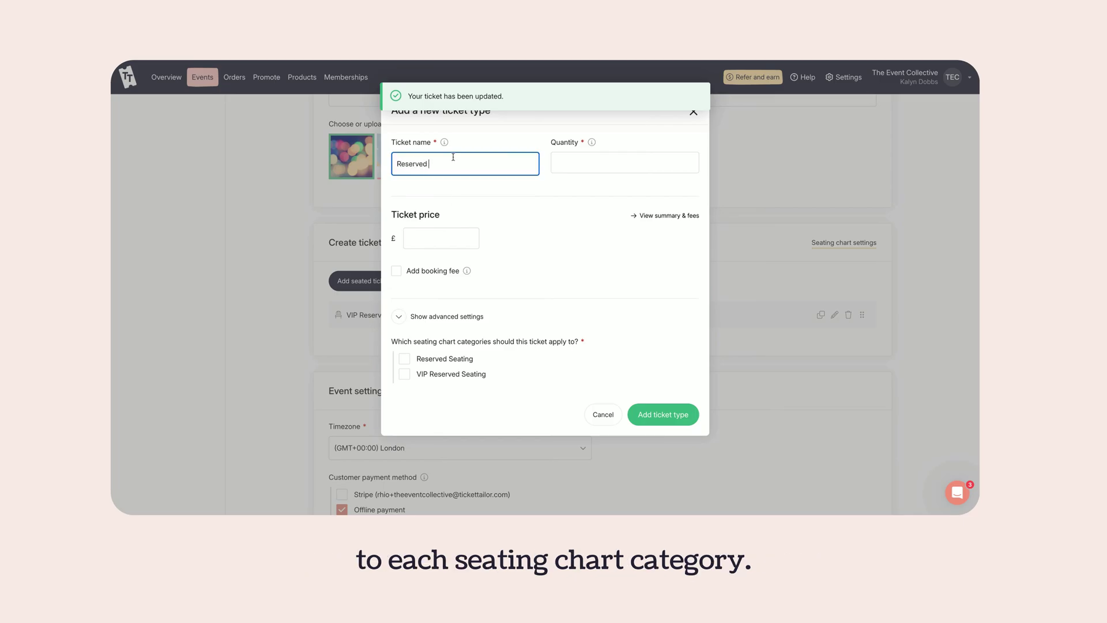
pyautogui.press('Tab')
pyautogui.write('100')
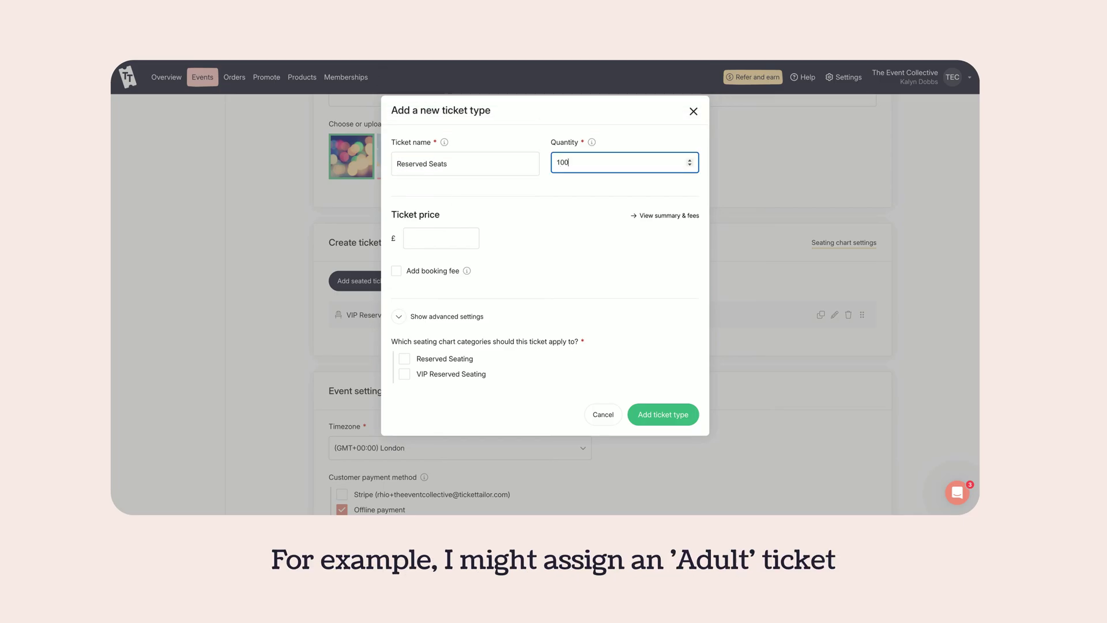
pyautogui.press('Tab')
pyautogui.write('50.00')
pyautogui.press('Tab')
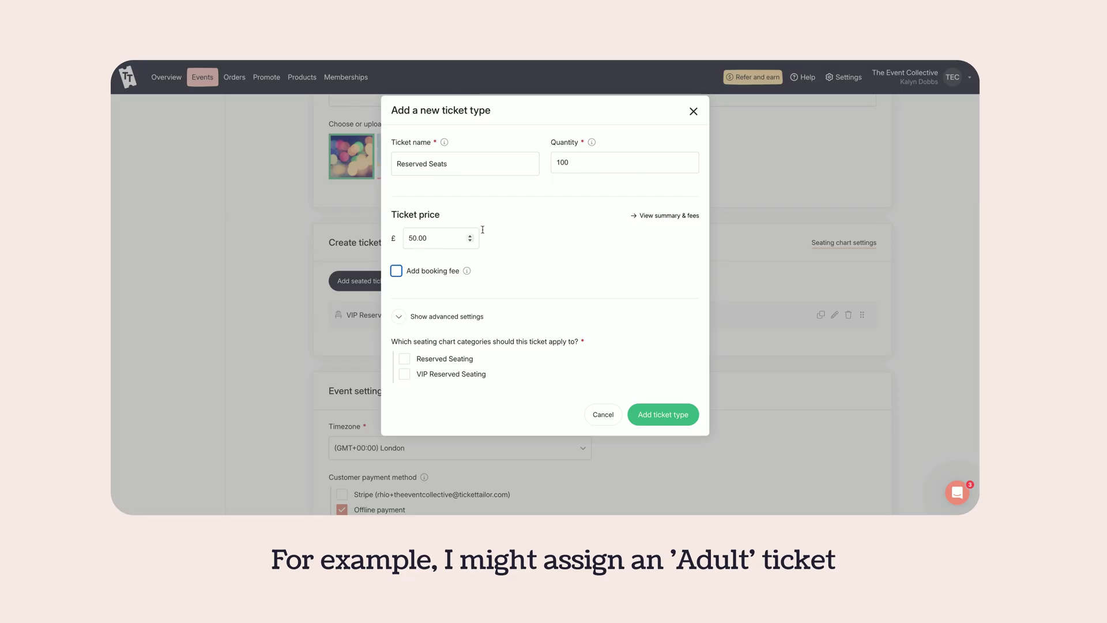
# Step: Add a £1.75 booking fee, restrict it to Reserved Seating, and save the ticket type
pyautogui.click(455, 279)
pyautogui.write('1.75')
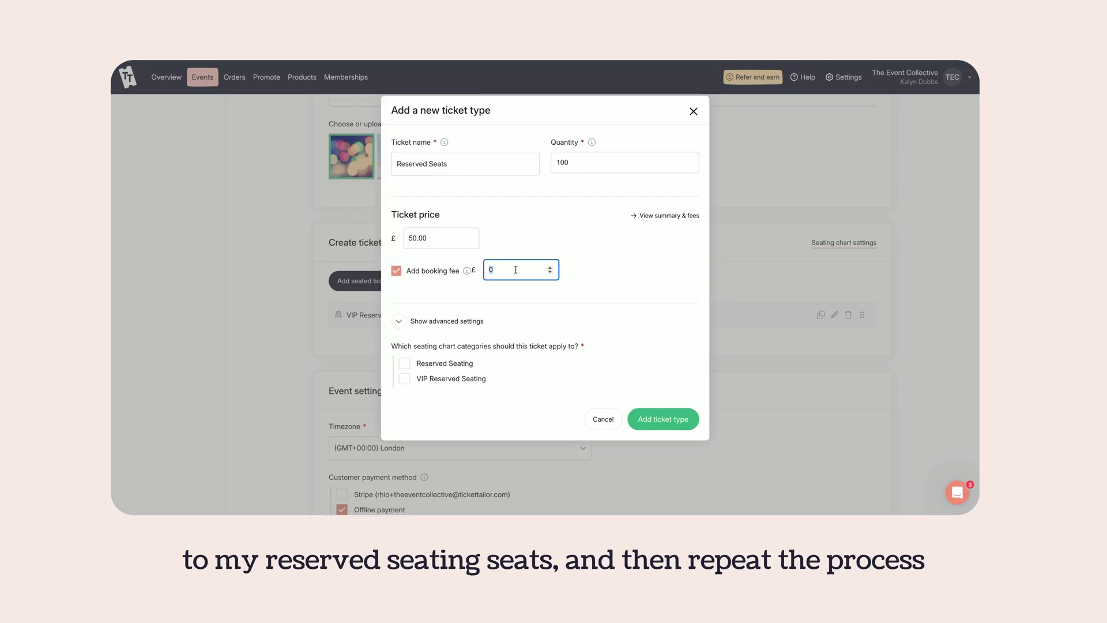
pyautogui.press('Tab')
pyautogui.click(441, 366)
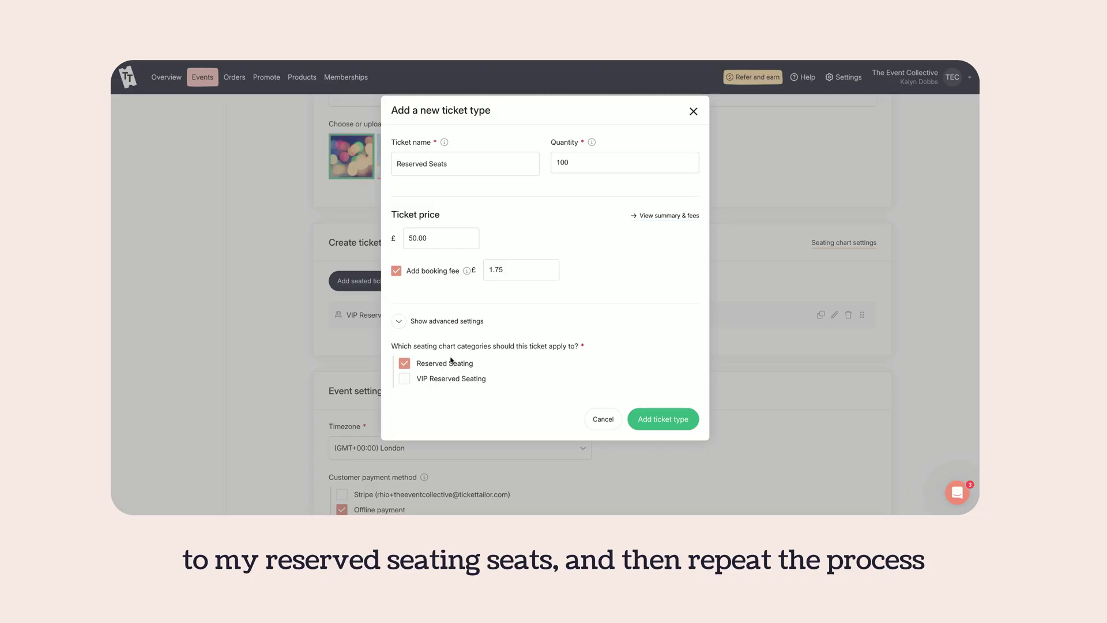
pyautogui.click(655, 420)
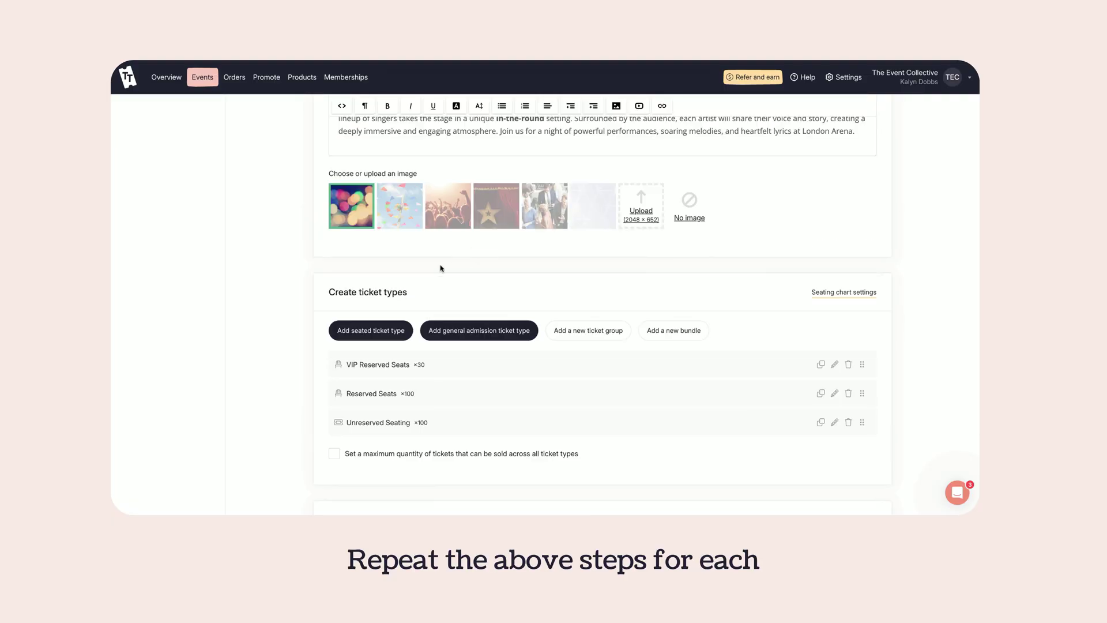
# Step: Start a new seated ticket 'Reserved Seats (Child)' with quantity 100 and price £30.00
pyautogui.click(383, 332)
pyautogui.click(483, 158)
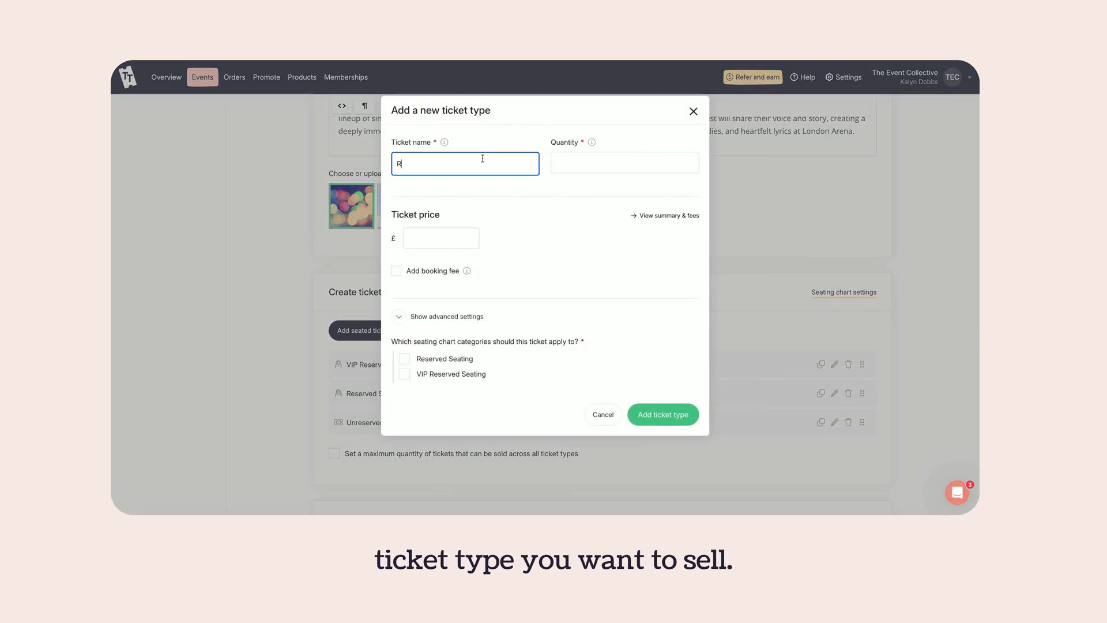
pyautogui.write('Reserved Seats (Child)')
pyautogui.click(573, 163)
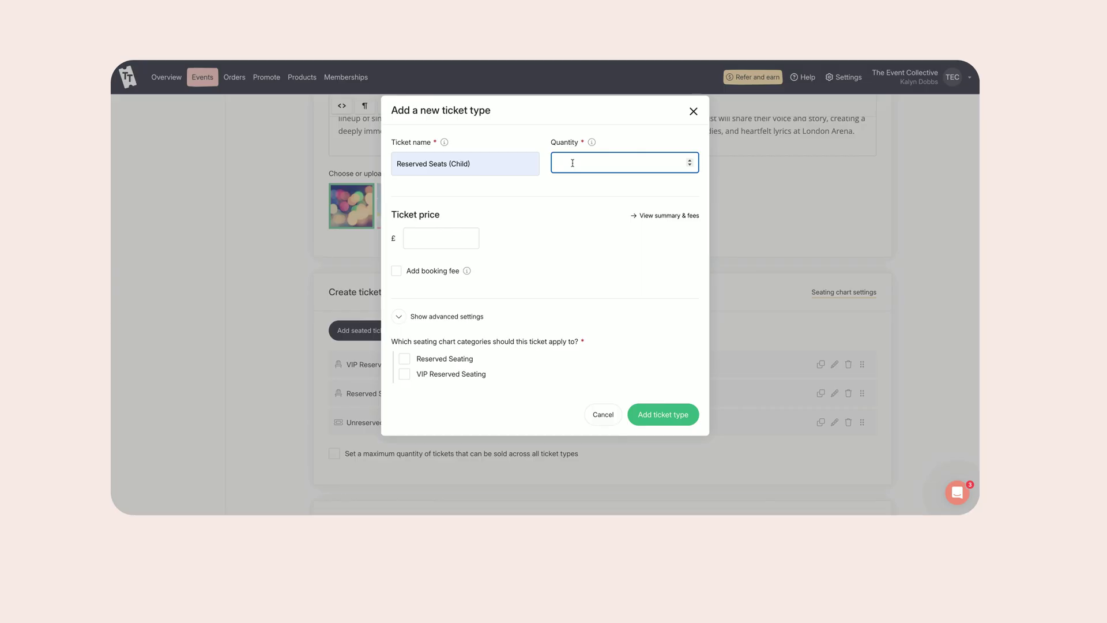
pyautogui.click(573, 262)
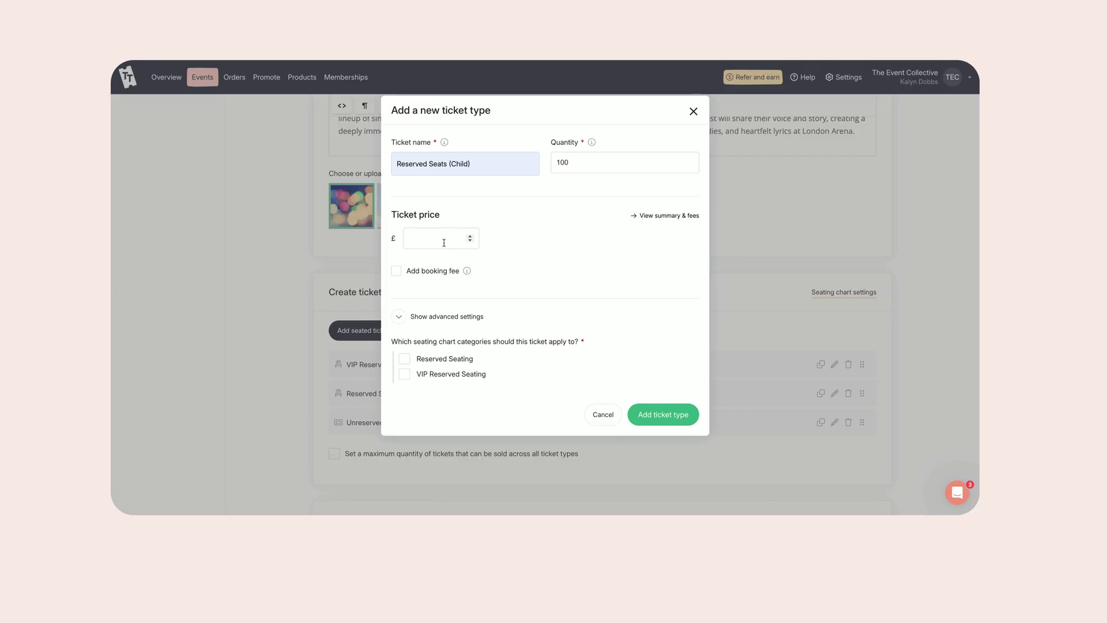
pyautogui.click(444, 243)
pyautogui.write('30')
pyautogui.click(437, 275)
# Step: Add a £1.50 booking fee, restrict it to Reserved Seating, and save the ticket type
pyautogui.click(526, 294)
pyautogui.click(551, 270)
pyautogui.write('1.5')
pyautogui.click(568, 295)
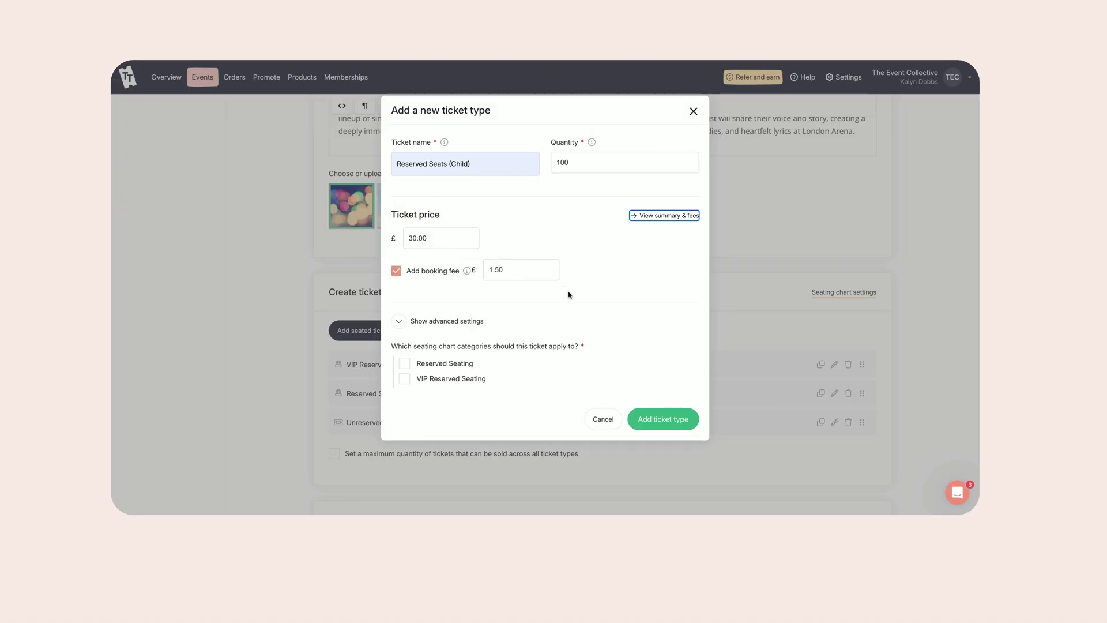
pyautogui.click(460, 365)
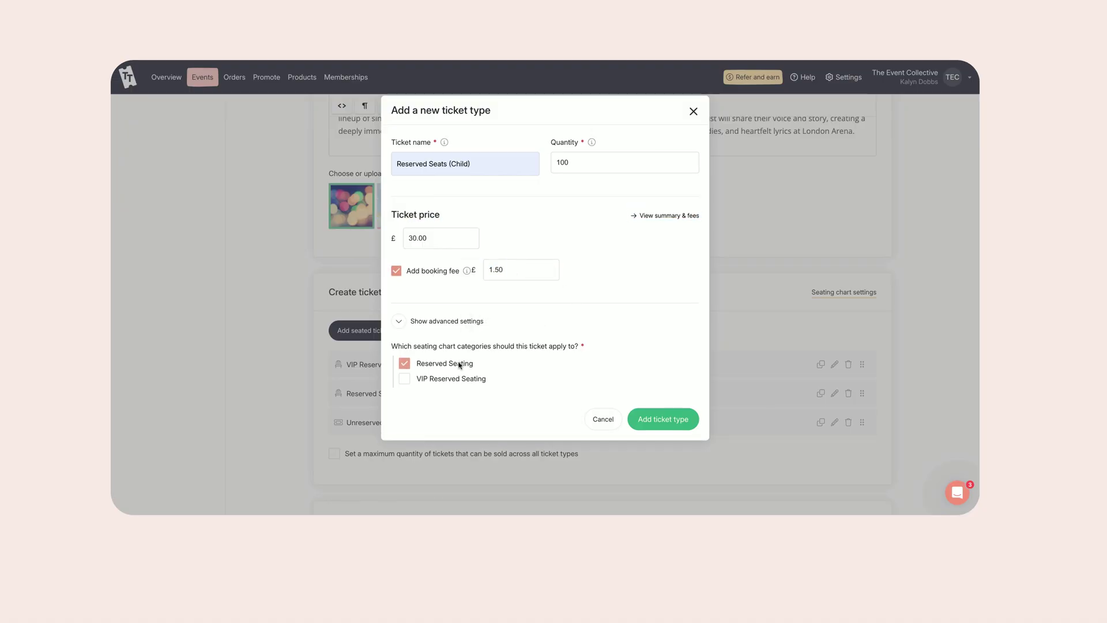
pyautogui.click(666, 419)
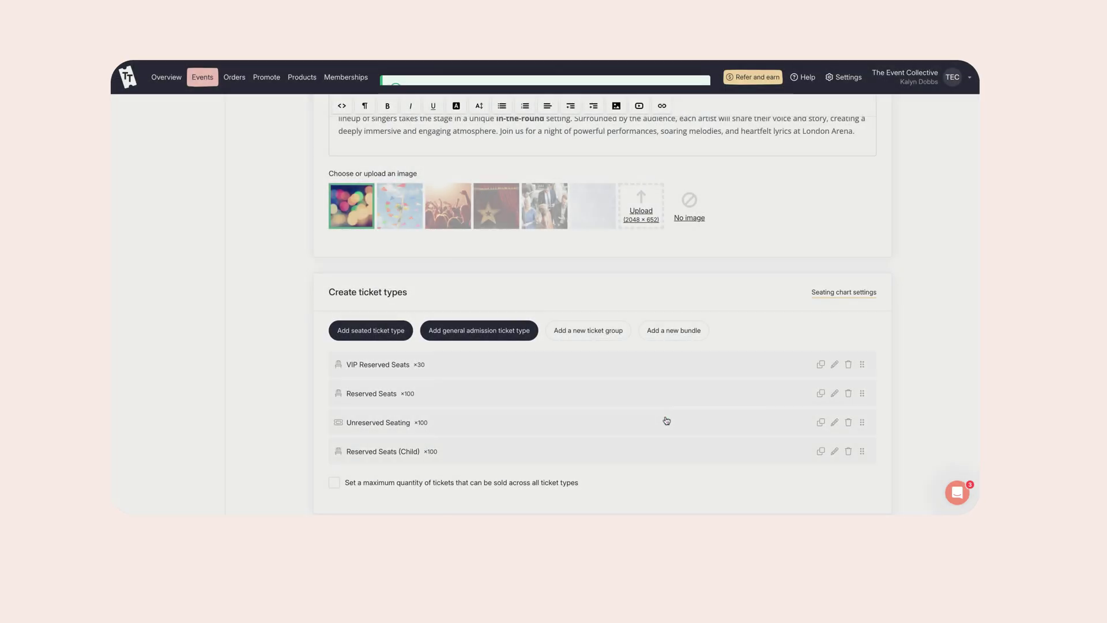
pyautogui.scroll(-1, 666, 420)
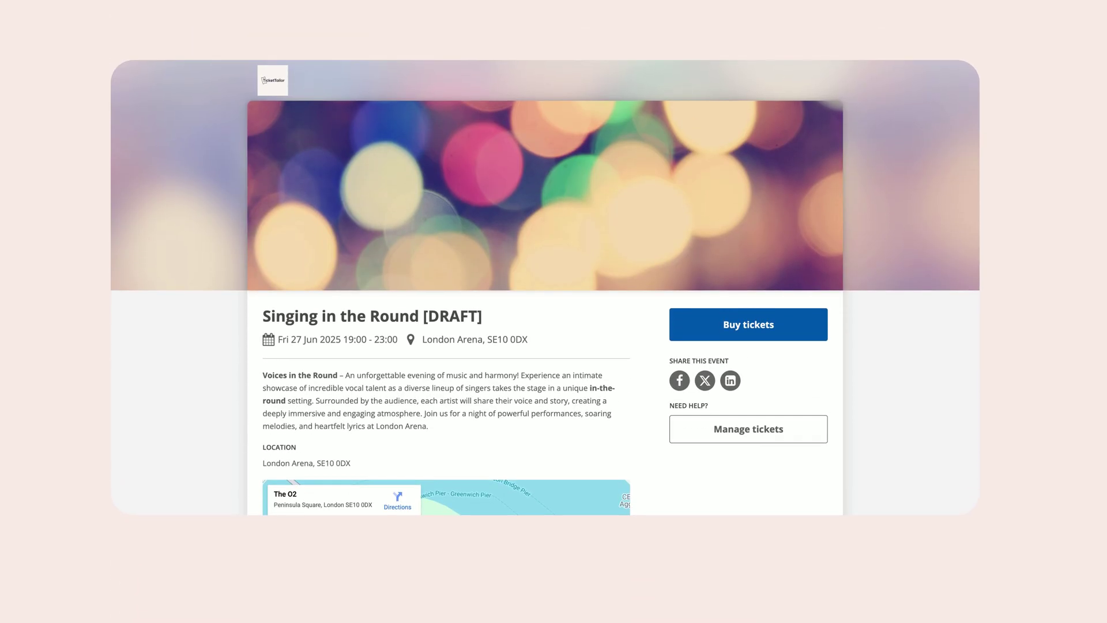